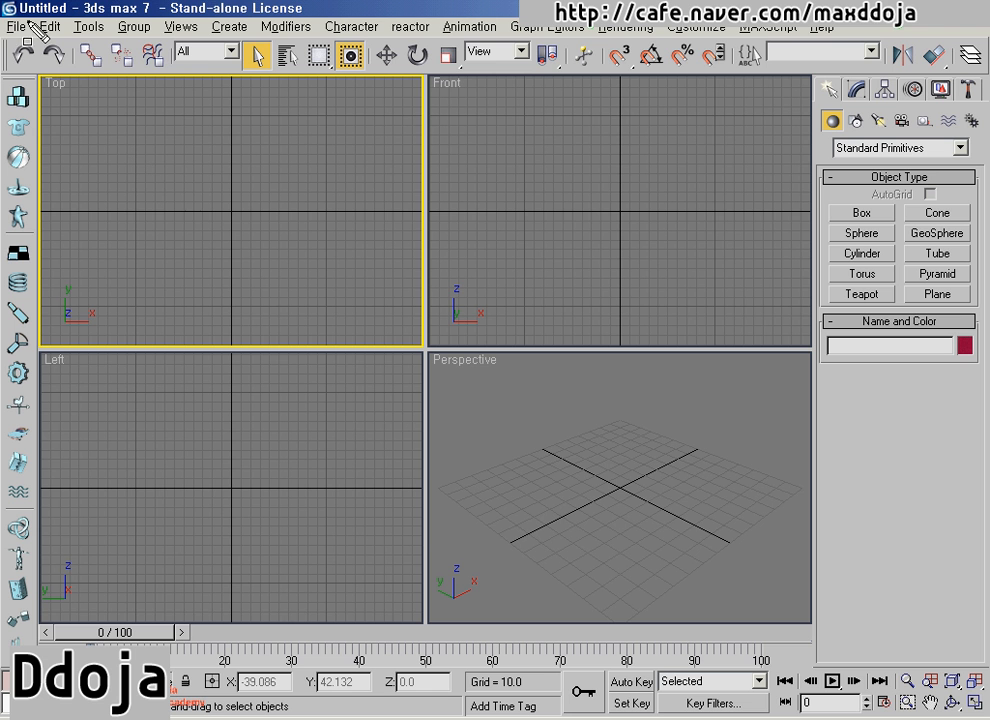
mouse_move(2, 14)
left_mouse_down()
mouse_move(150, 50)
mouse_move(986, 37)
left_mouse_up()
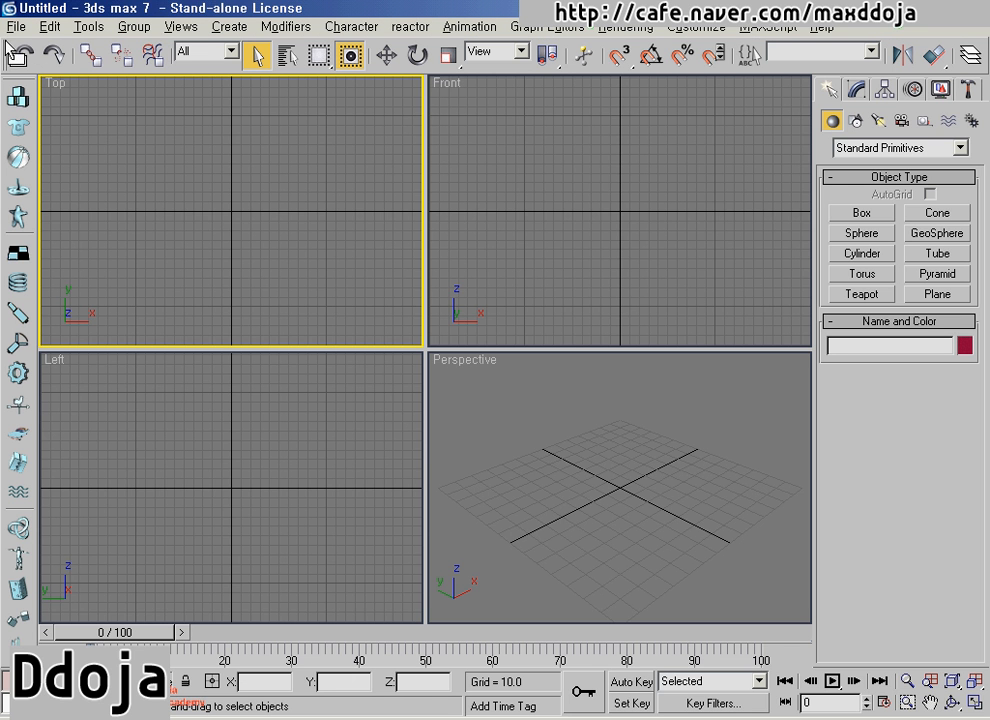
left_click_drag(5, 40, 987, 72)
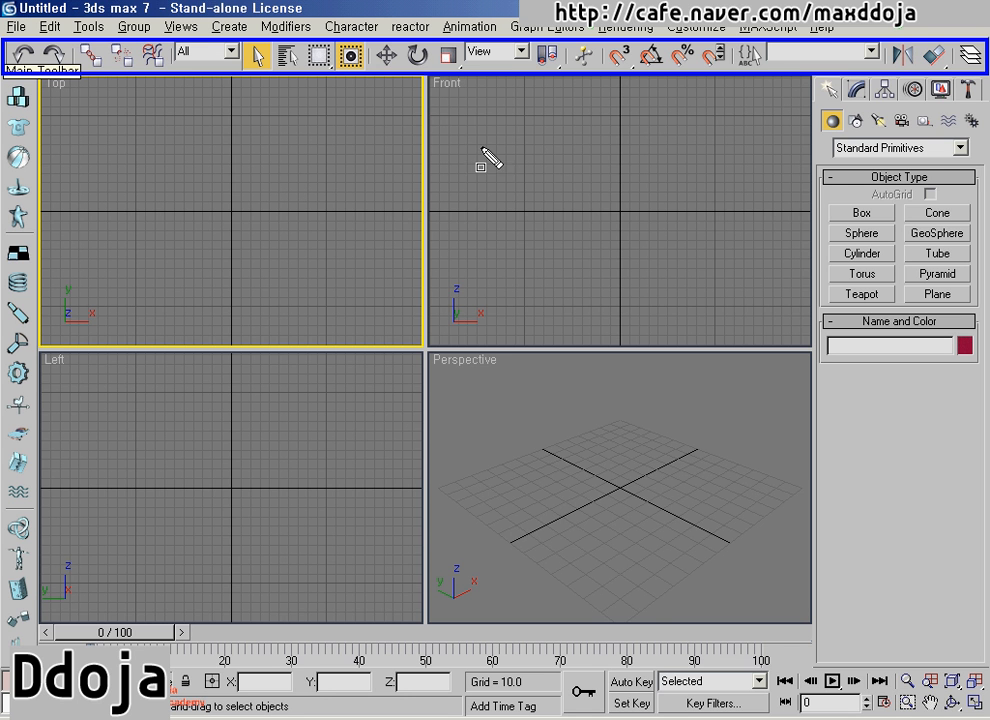
key("Escape")
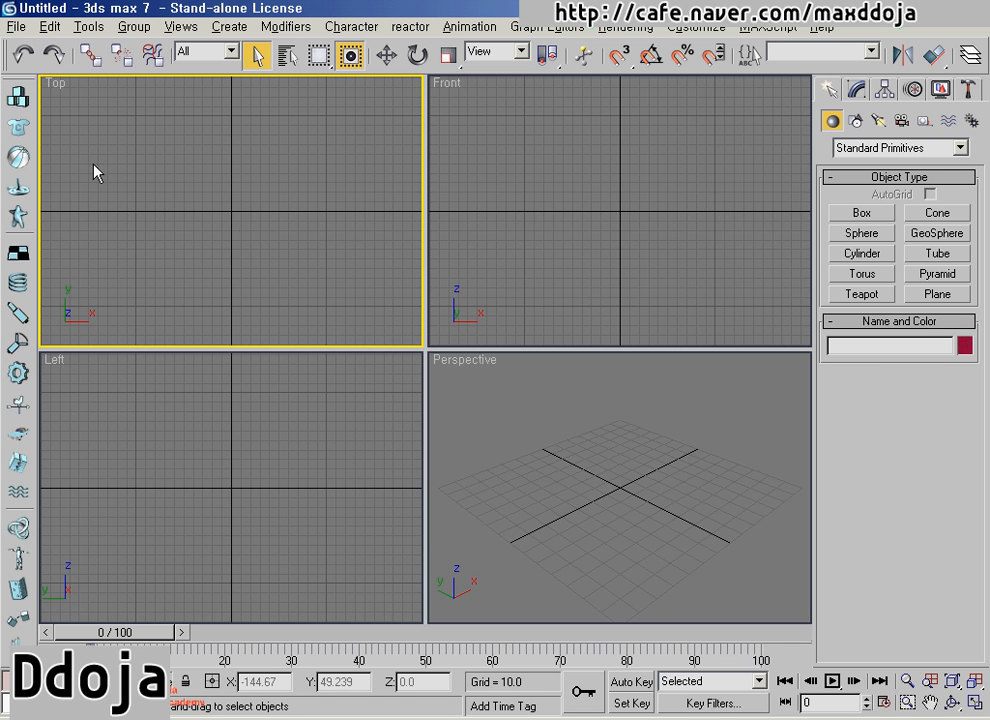
mouse_move(36, 73)
left_mouse_down()
mouse_move(262, 284)
mouse_move(375, 350)
mouse_move(426, 350)
left_mouse_up()
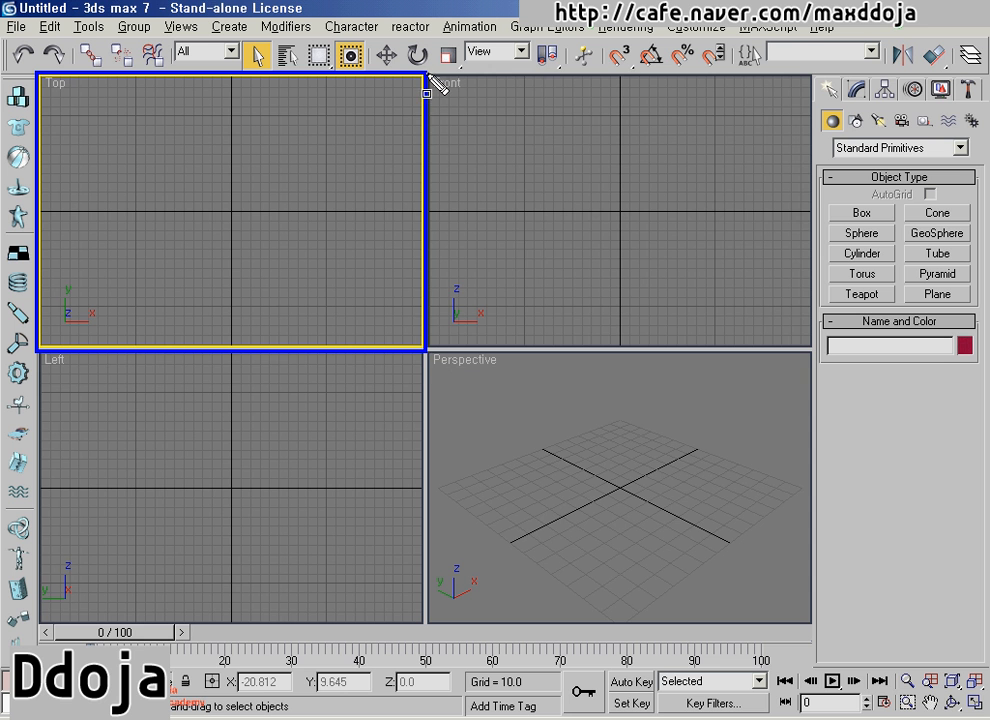
mouse_move(428, 73)
left_mouse_down()
mouse_move(455, 133)
mouse_move(751, 350)
mouse_move(810, 350)
left_mouse_up()
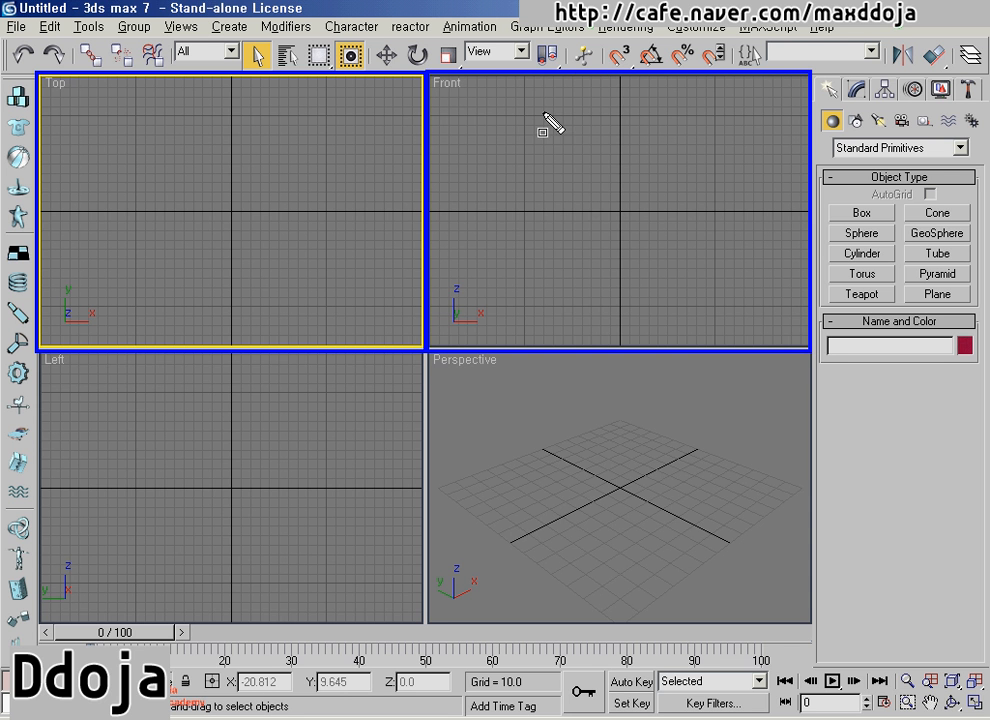
left_click_drag(429, 75, 467, 89)
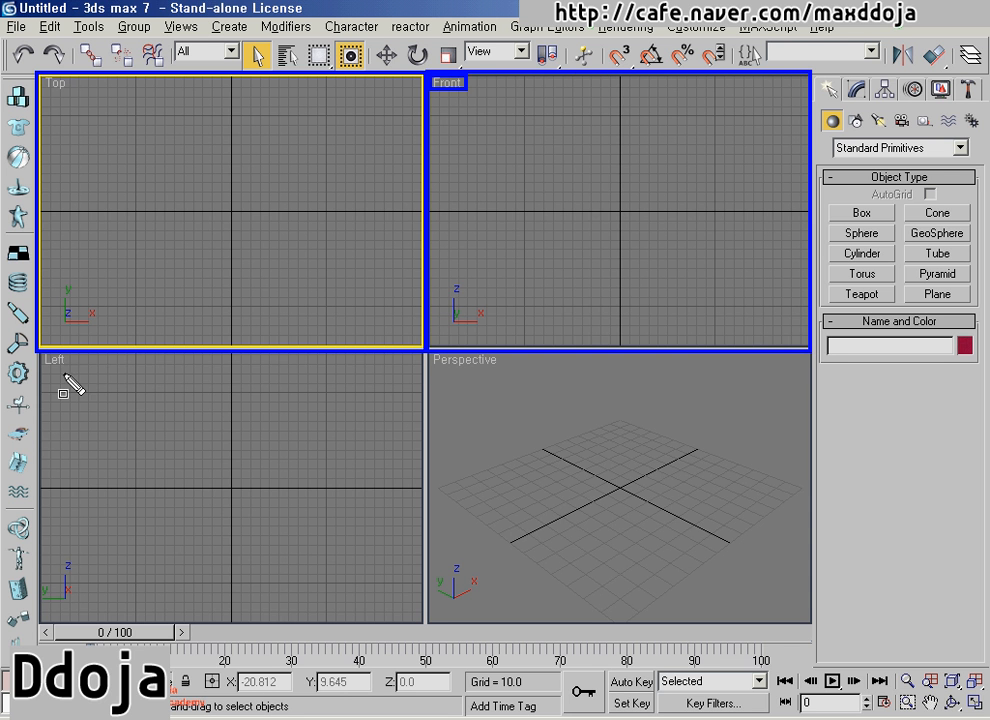
mouse_move(41, 352)
left_mouse_down()
mouse_move(331, 612)
mouse_move(421, 625)
left_mouse_up()
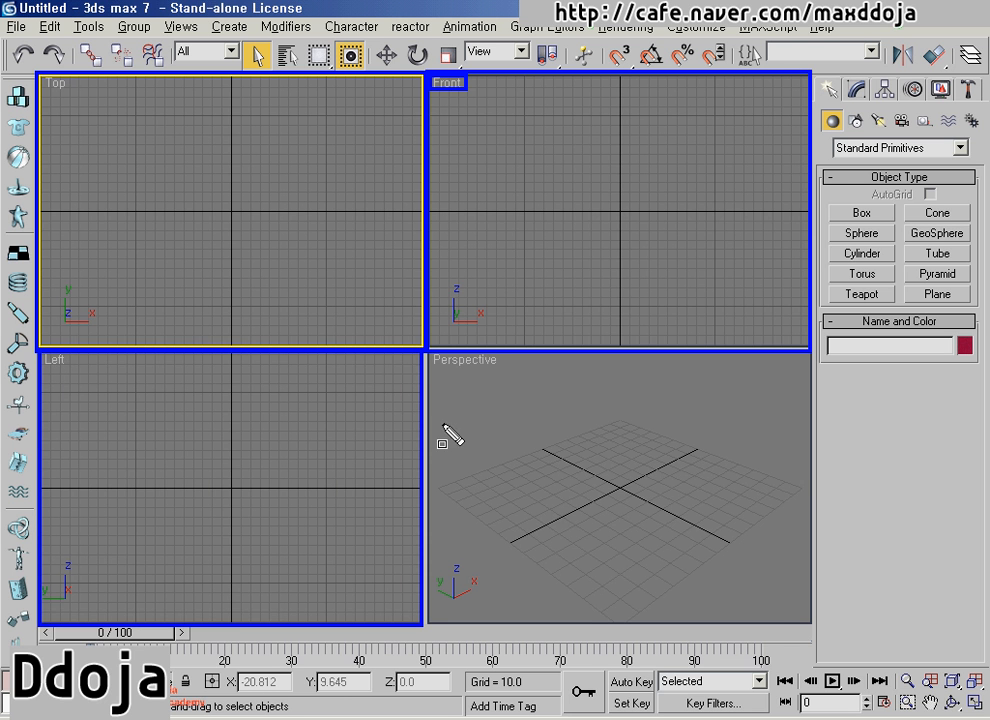
mouse_move(428, 353)
left_mouse_down()
mouse_move(698, 584)
mouse_move(811, 627)
left_mouse_up()
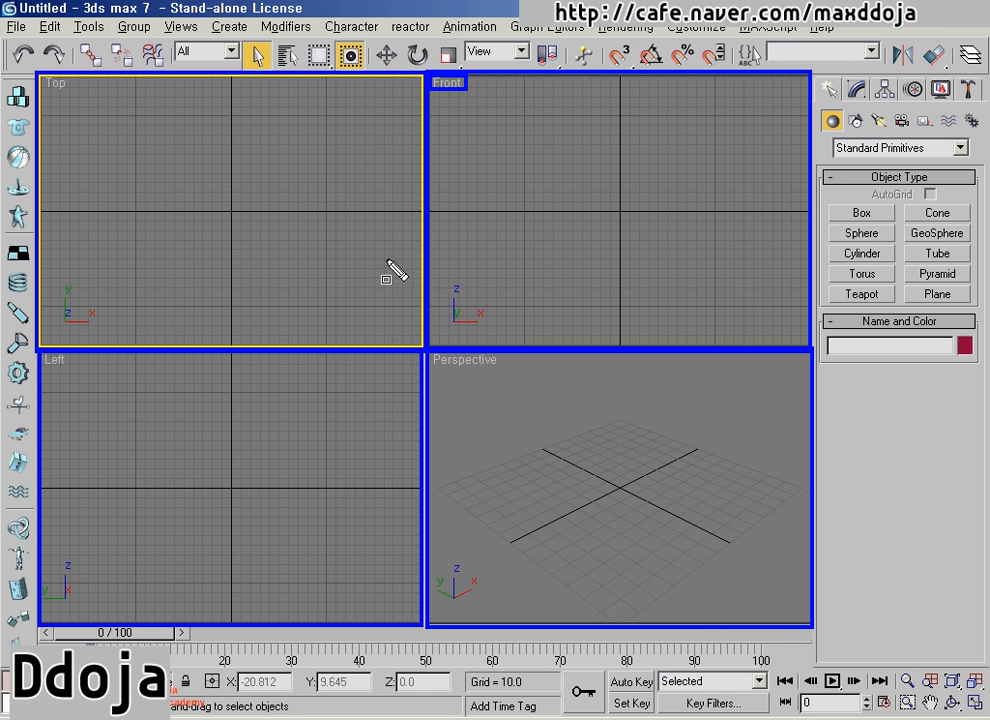
key("Escape")
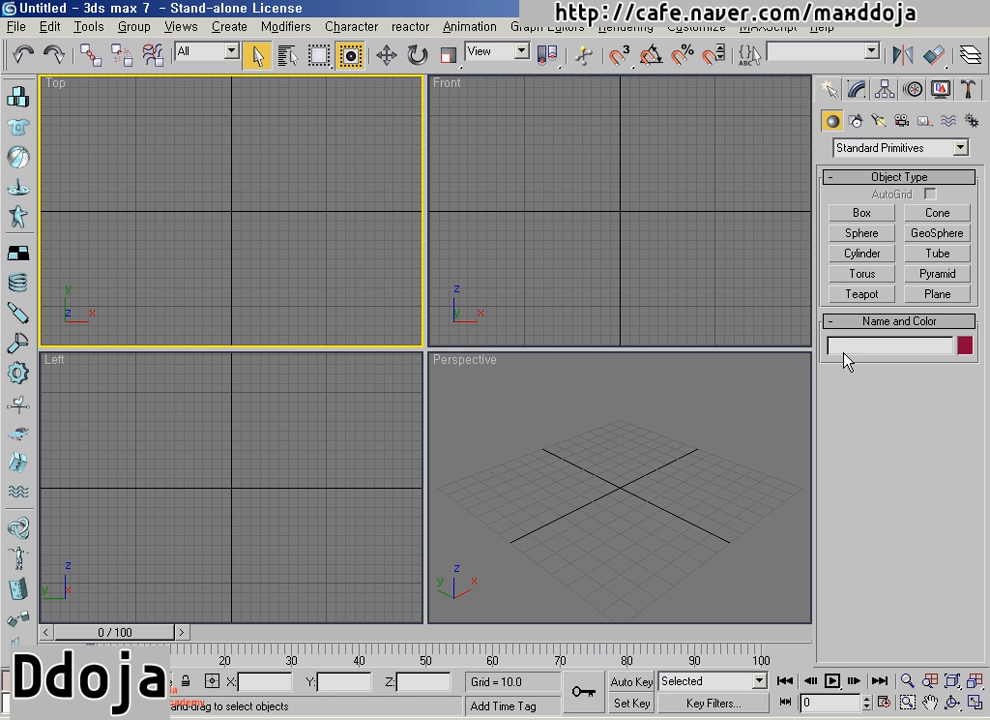
Create a teapot with a radius of about 60 at the origin in the Top viewport, frame it in Perspective, and deselect it.
left_click(862, 294)
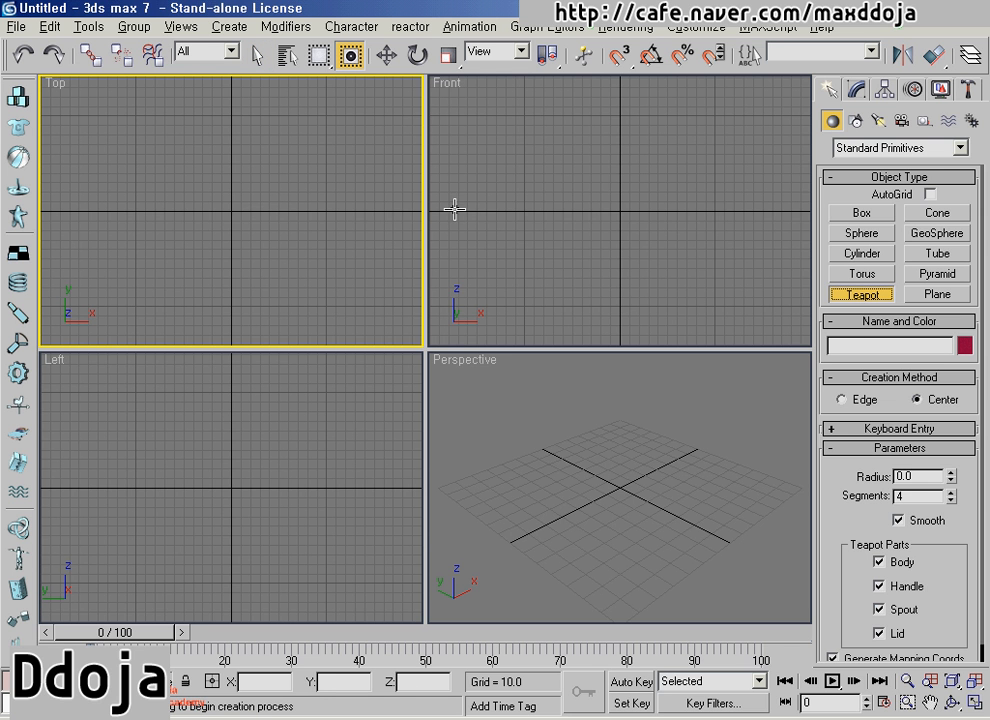
left_click_drag(230, 213, 235, 269)
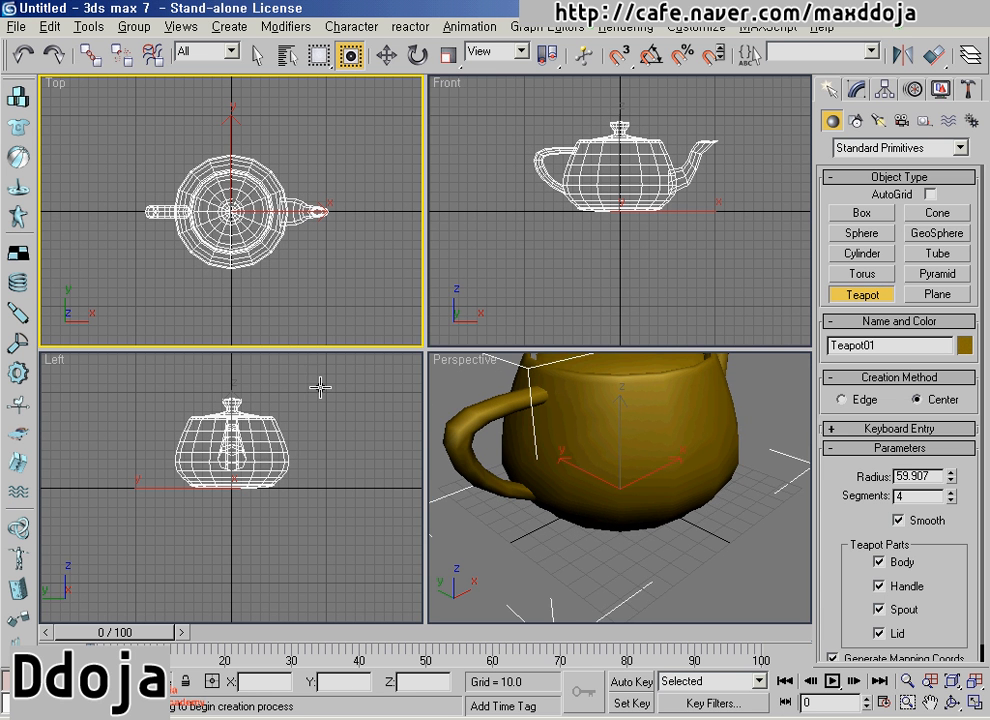
right_click(676, 508)
key("z")
right_click(680, 580)
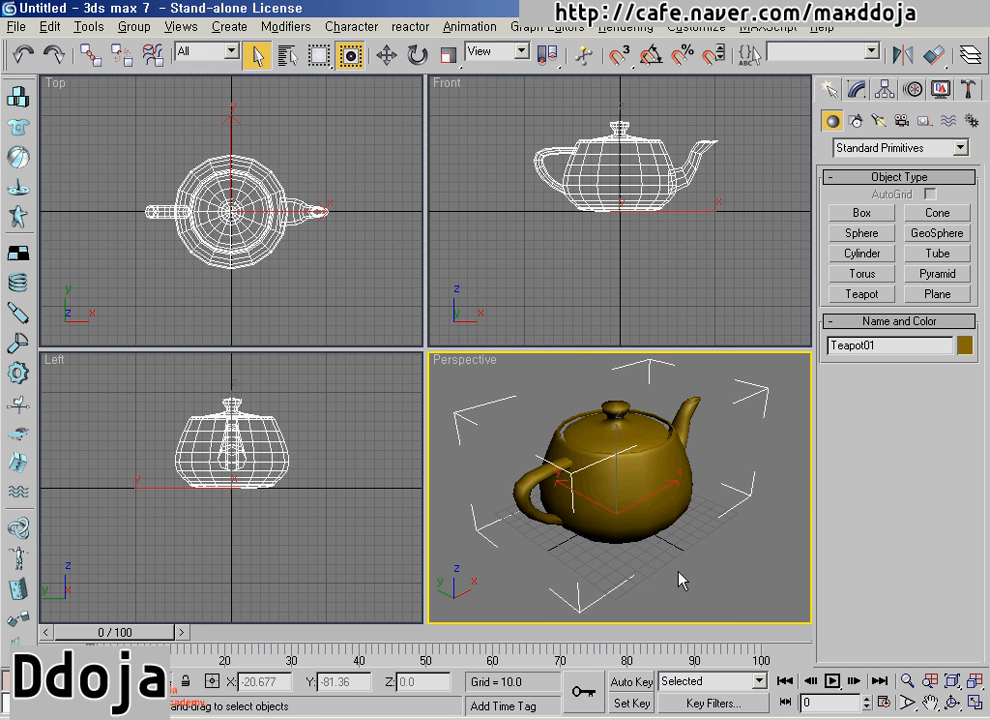
left_click(690, 580)
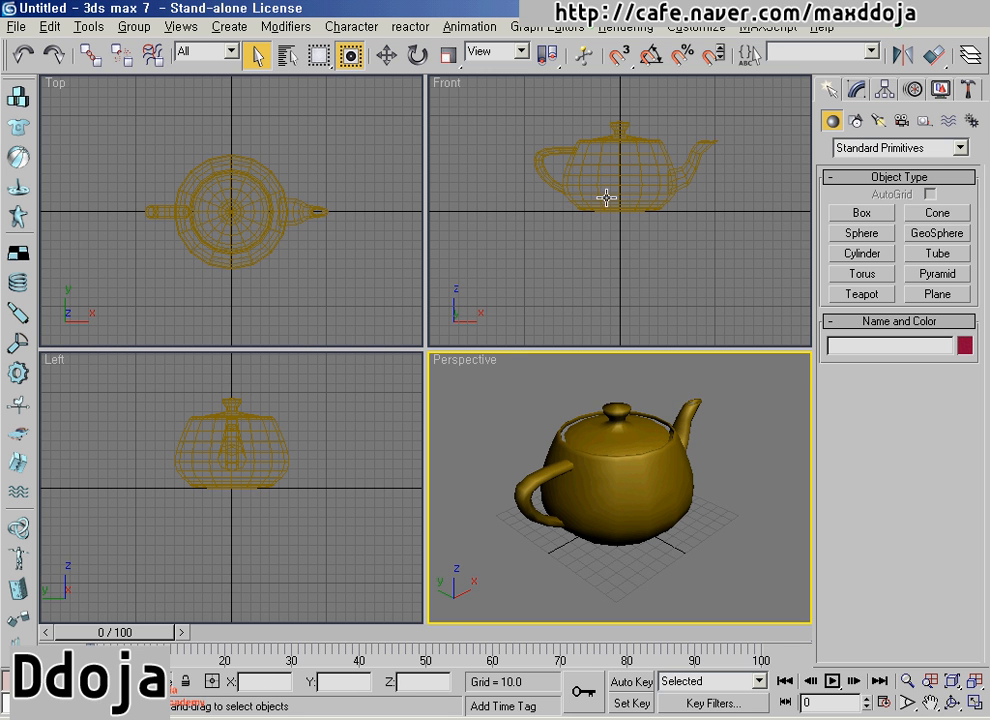
middle_click_drag(607, 199, 607, 239)
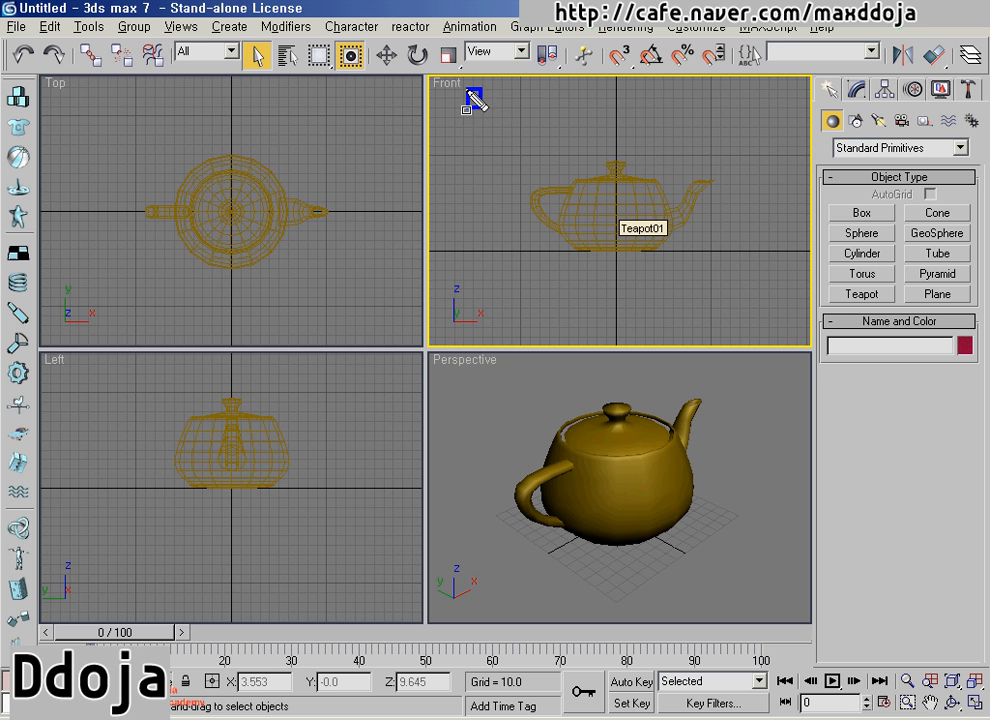
left_click_drag(478, 102, 771, 327)
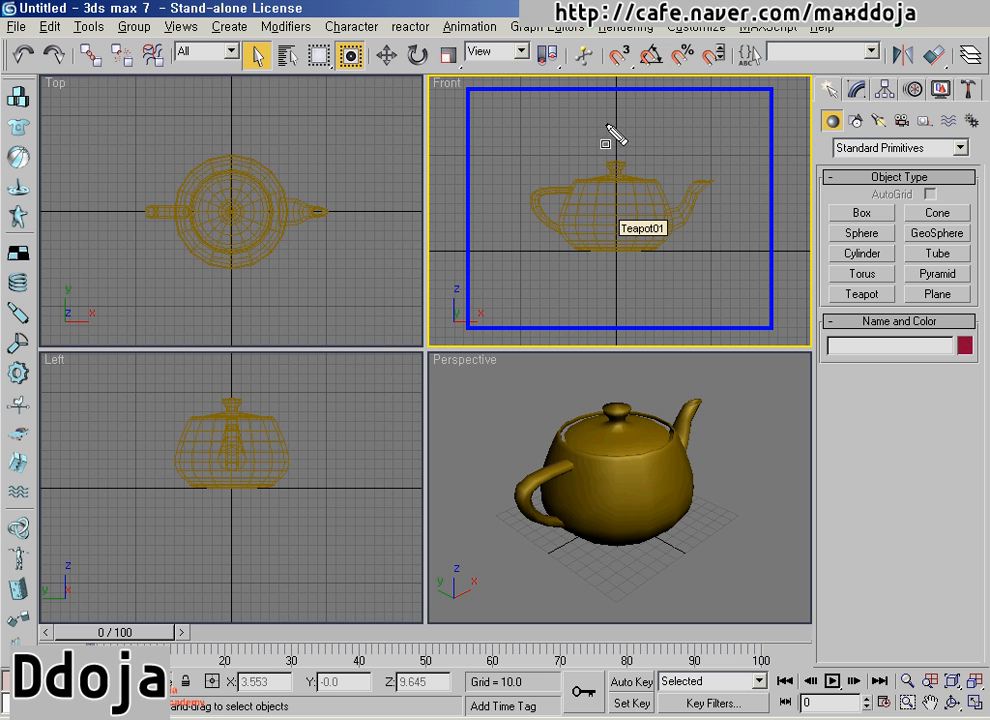
left_click_drag(99, 93, 395, 322)
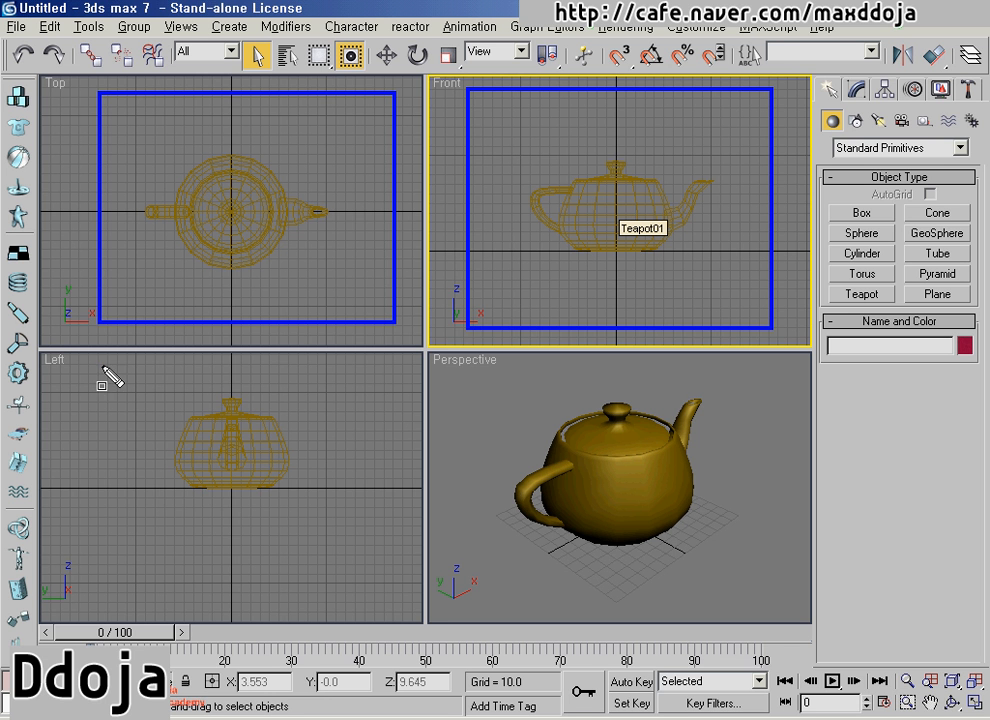
left_click_drag(103, 369, 331, 540)
left_click_drag(458, 368, 688, 560)
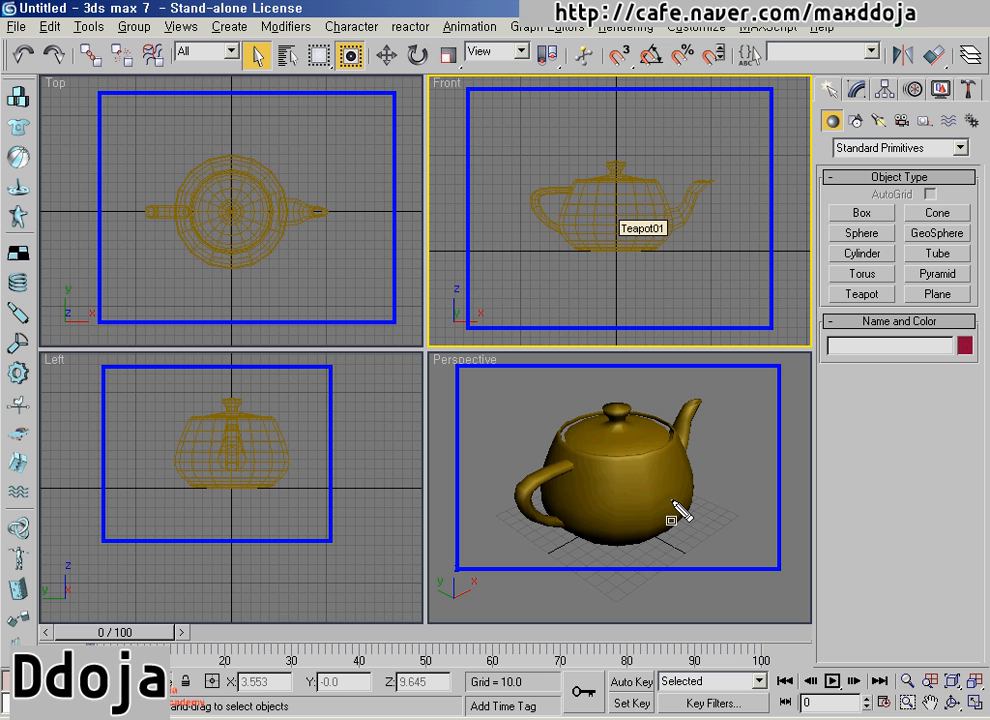
key("Escape")
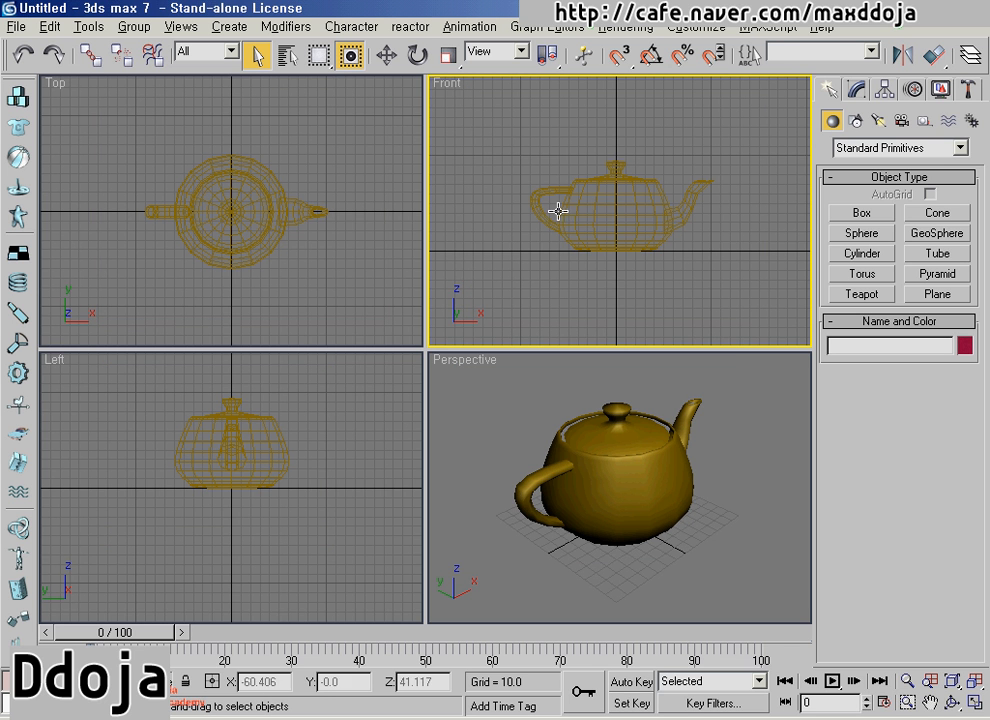
left_click(276, 437)
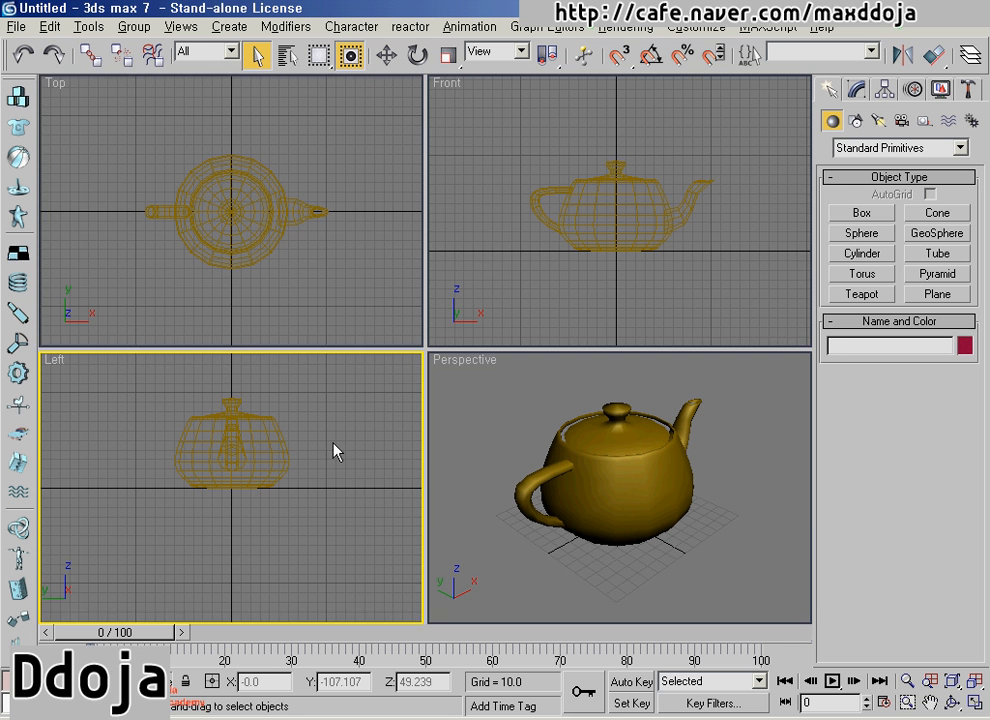
left_click(312, 267)
left_click(506, 263)
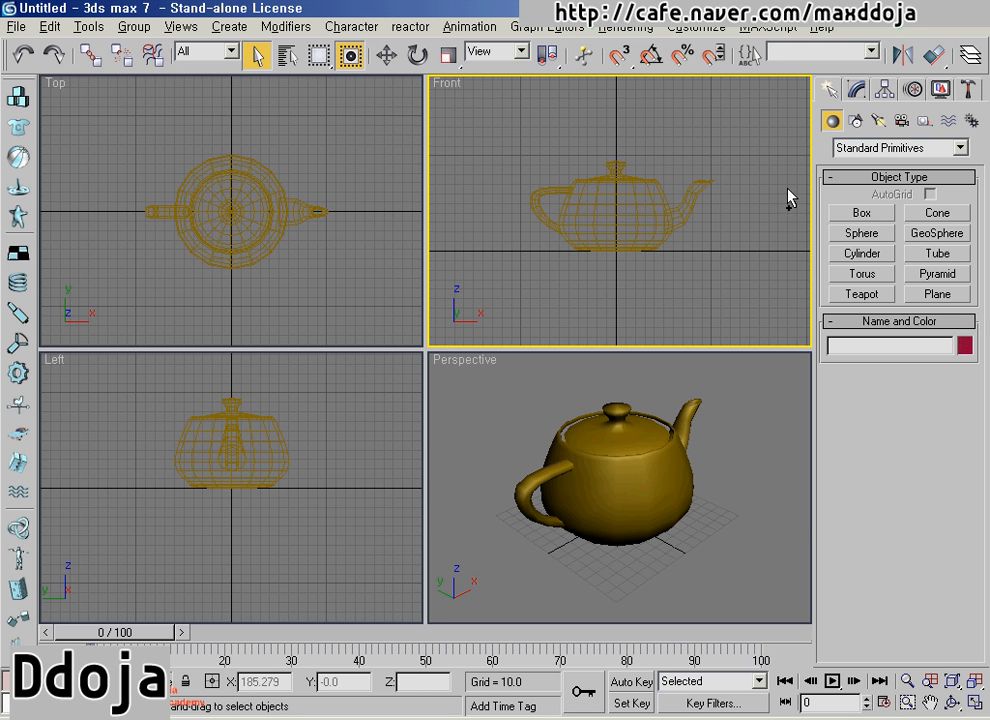
mouse_move(812, 75)
left_mouse_down()
mouse_move(846, 106)
mouse_move(856, 412)
mouse_move(988, 440)
mouse_move(988, 408)
left_mouse_up()
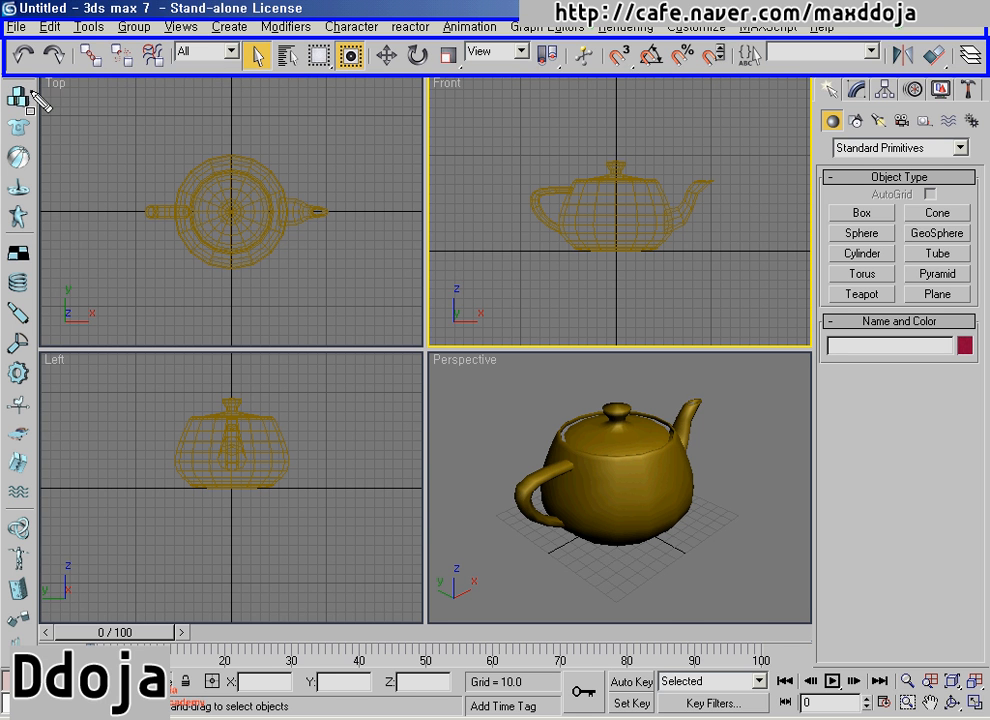
mouse_move(38, 78)
left_mouse_down()
mouse_move(685, 614)
mouse_move(814, 630)
left_mouse_up()
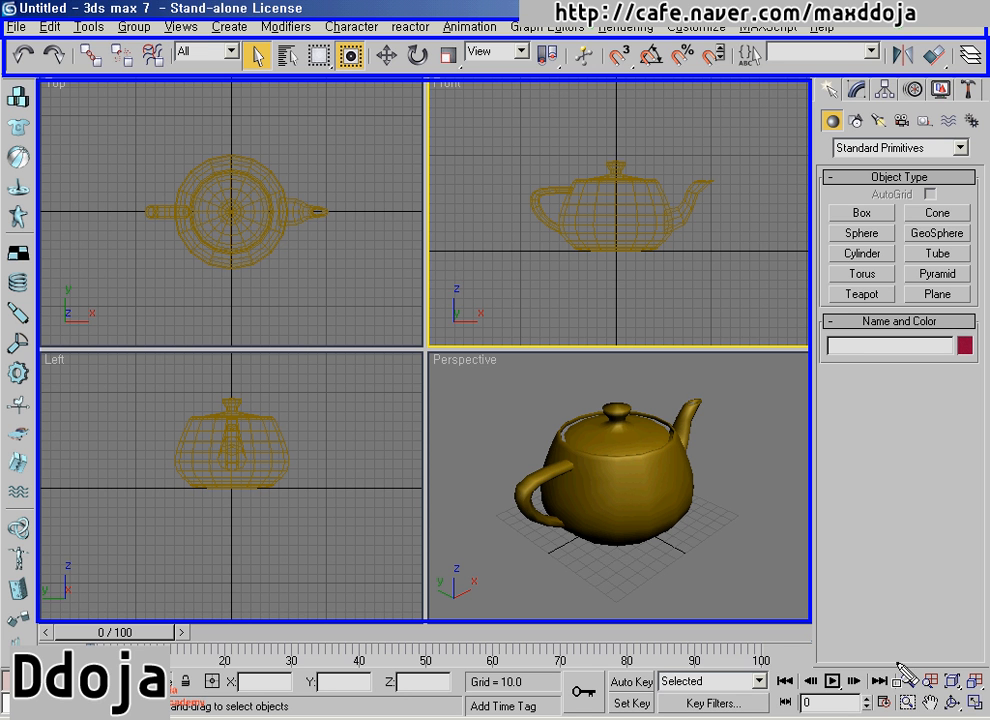
mouse_move(898, 664)
left_mouse_down()
mouse_move(962, 718)
mouse_move(988, 718)
left_mouse_up()
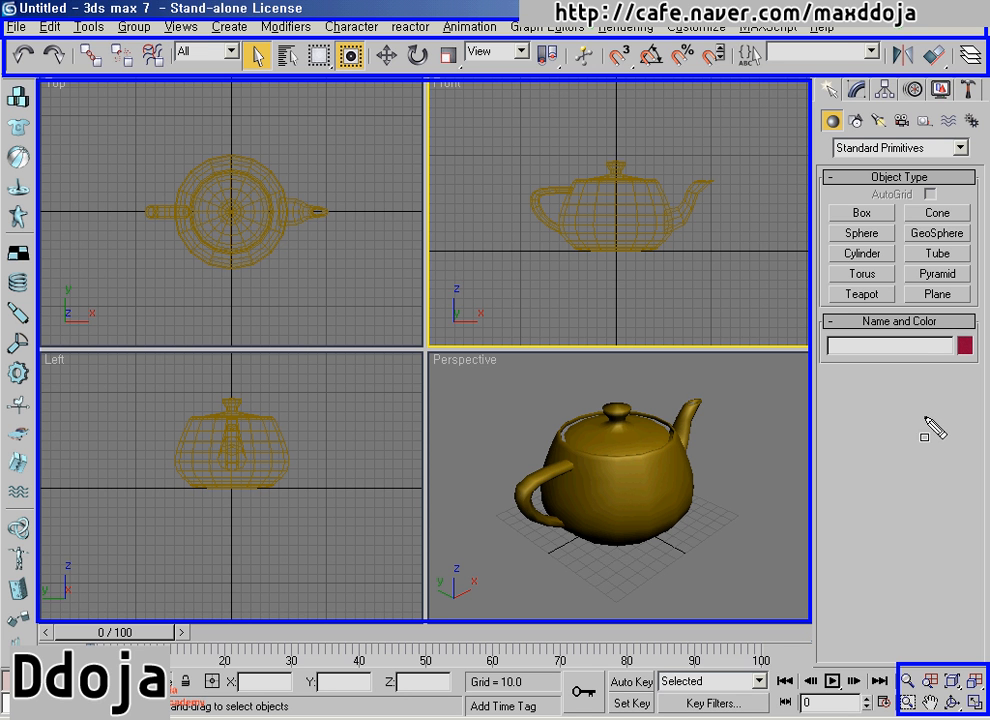
left_click_drag(814, 80, 986, 657)
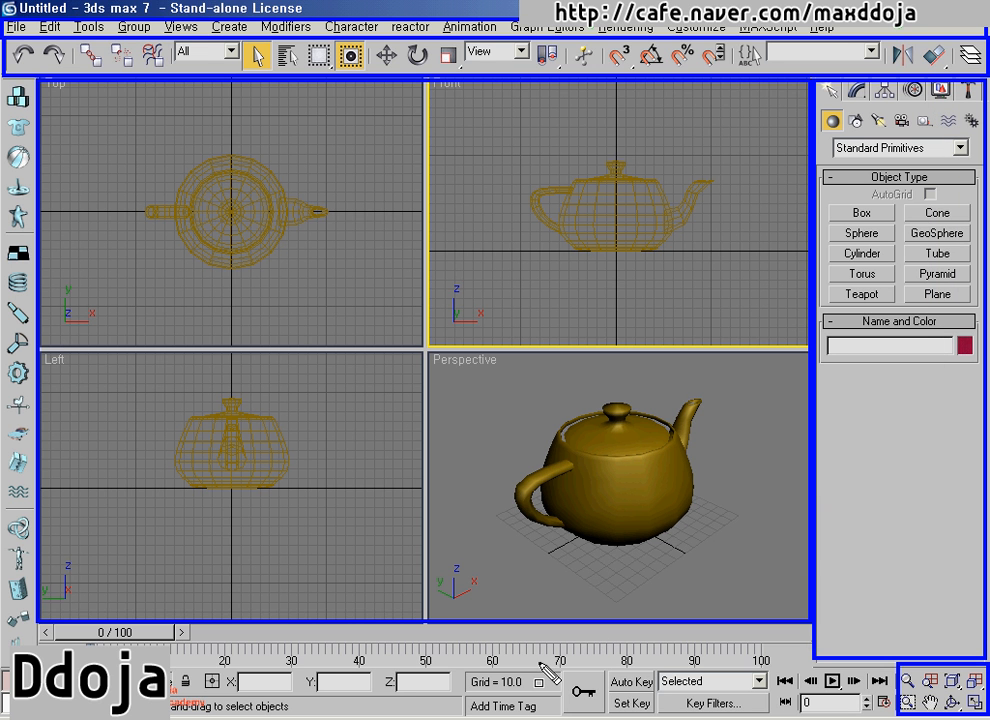
mouse_move(38, 626)
left_mouse_down()
mouse_move(457, 667)
mouse_move(807, 667)
mouse_move(791, 712)
mouse_move(895, 716)
left_mouse_up()
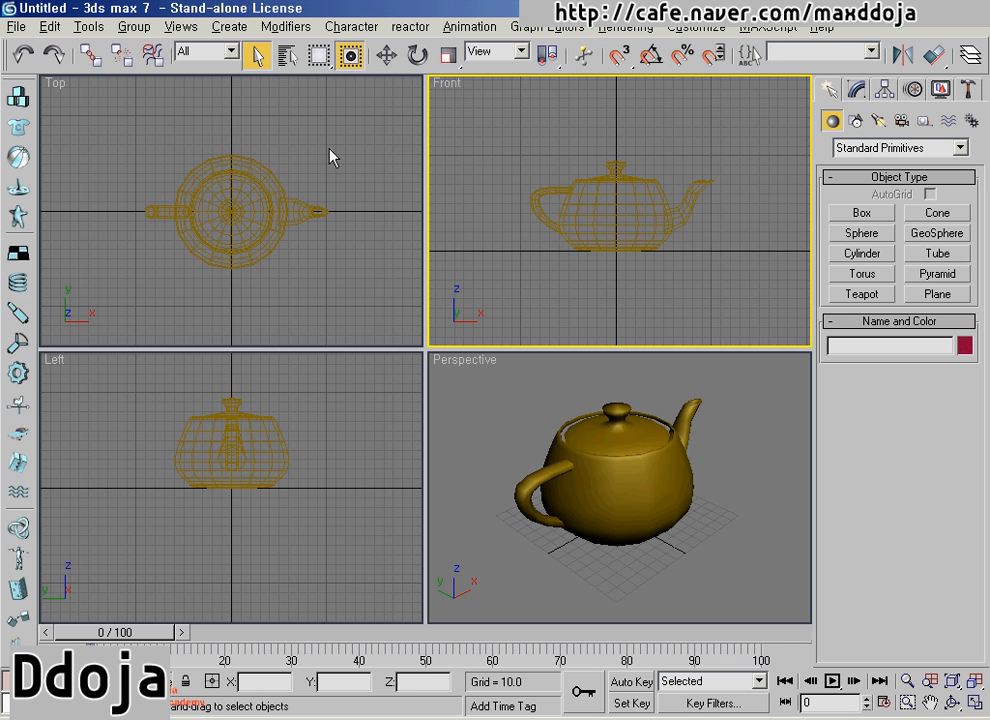
Make the Top, Front, Left and Perspective viewports active in turn.
left_click(170, 137)
left_click(458, 199)
left_click(243, 472)
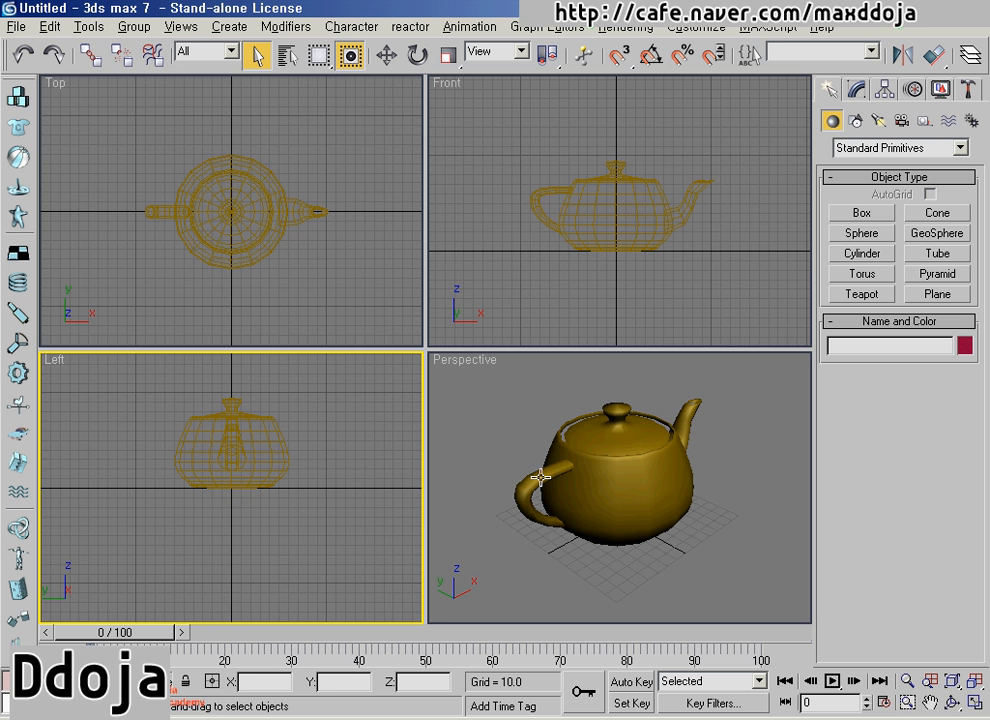
left_click(654, 510)
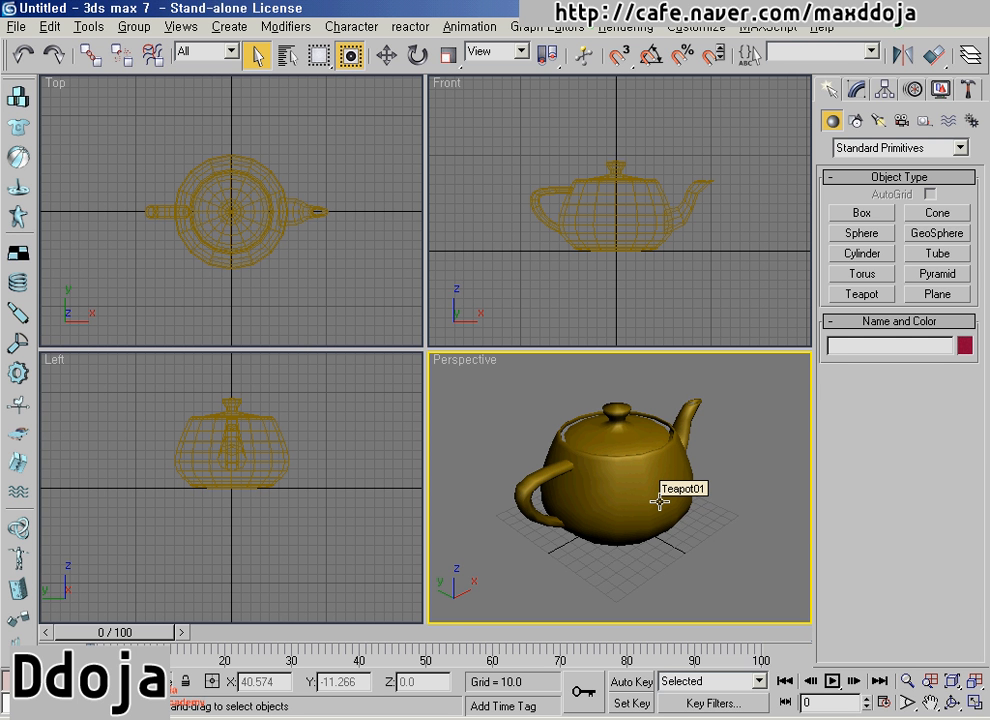
Select the teapot in the Top viewport and delete it.
left_click(248, 280)
left_click(247, 267)
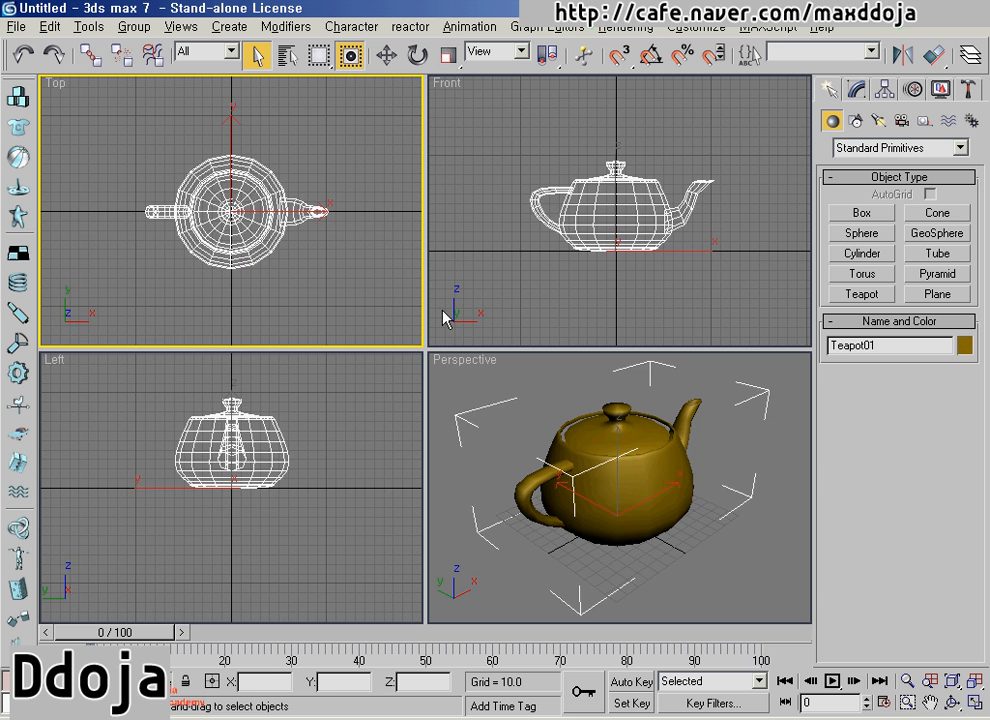
key("Delete")
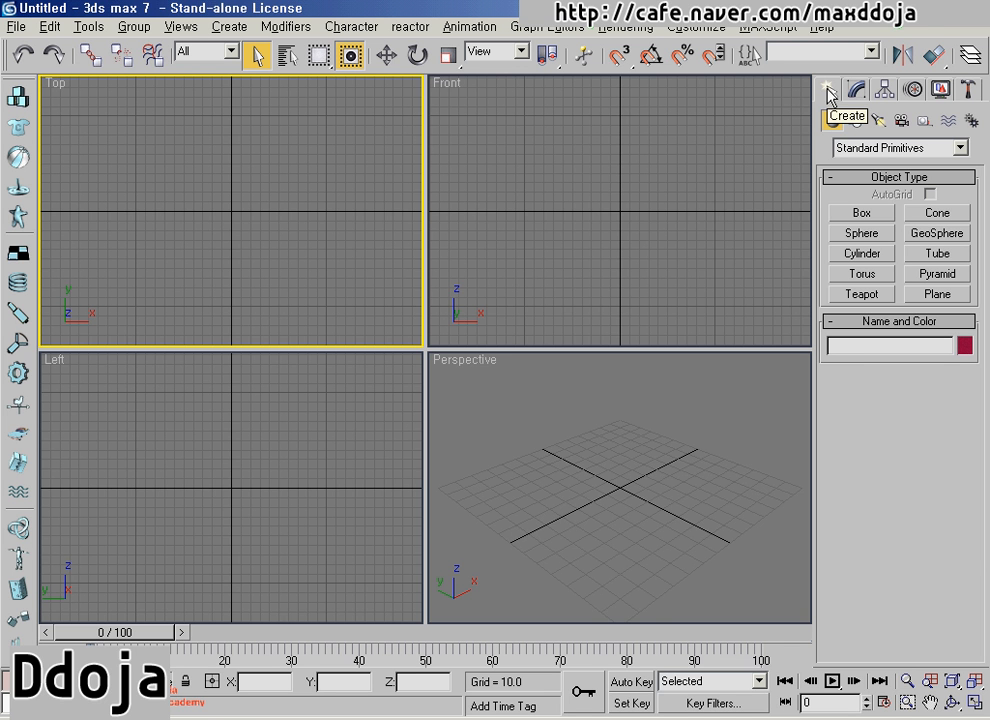
Look through the Standard Primitives geometry types and their creation parameters from Box to Pyramid, ending with the Teapot tool active.
left_click(831, 119)
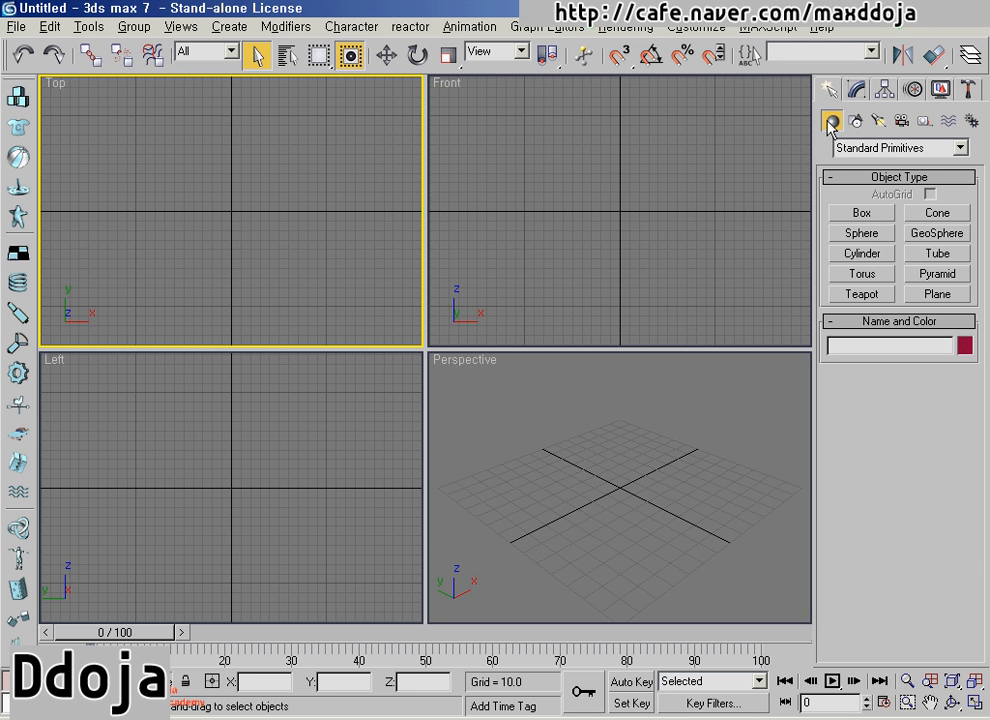
left_click(960, 148)
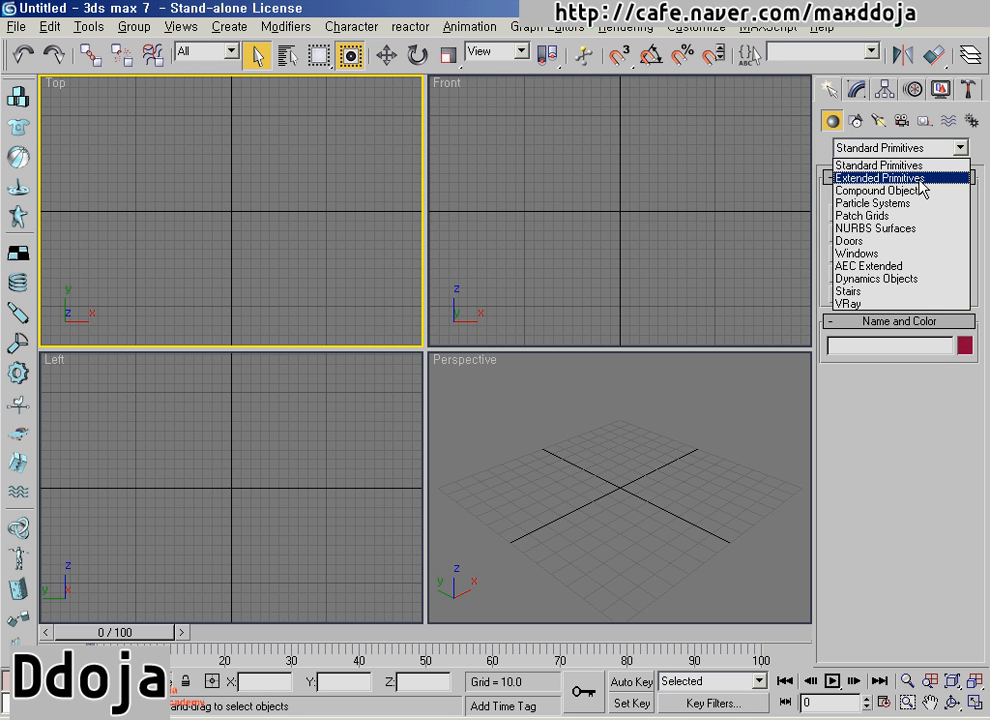
left_click(871, 166)
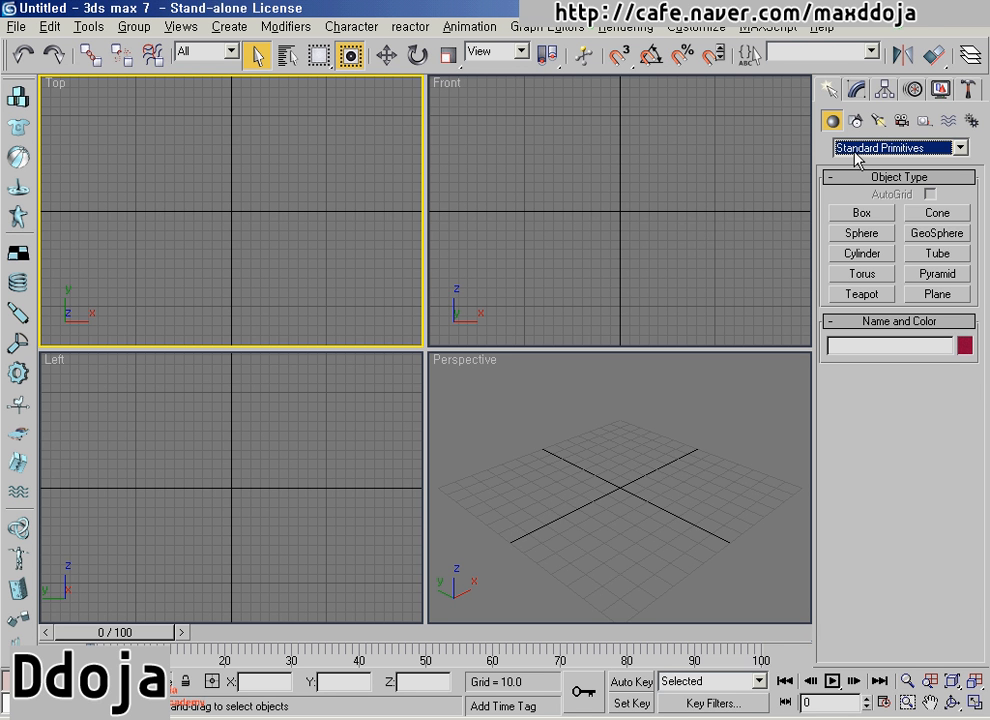
left_click(860, 214)
left_click(937, 213)
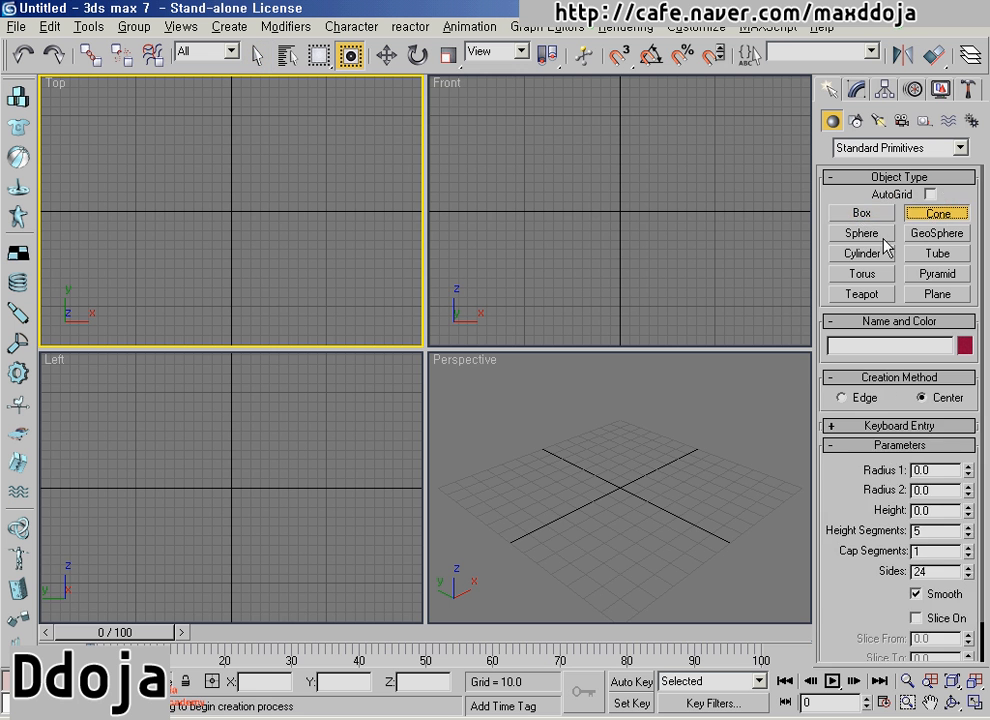
left_click(861, 233)
left_click(875, 266)
left_click(922, 254)
left_click(874, 275)
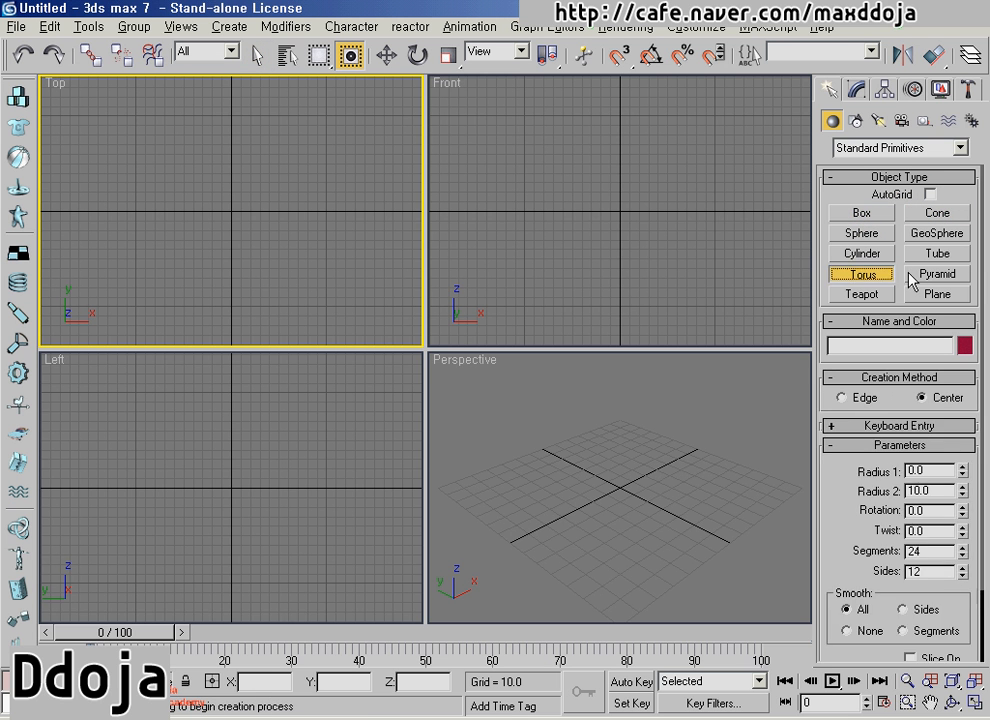
left_click(922, 275)
left_click(873, 297)
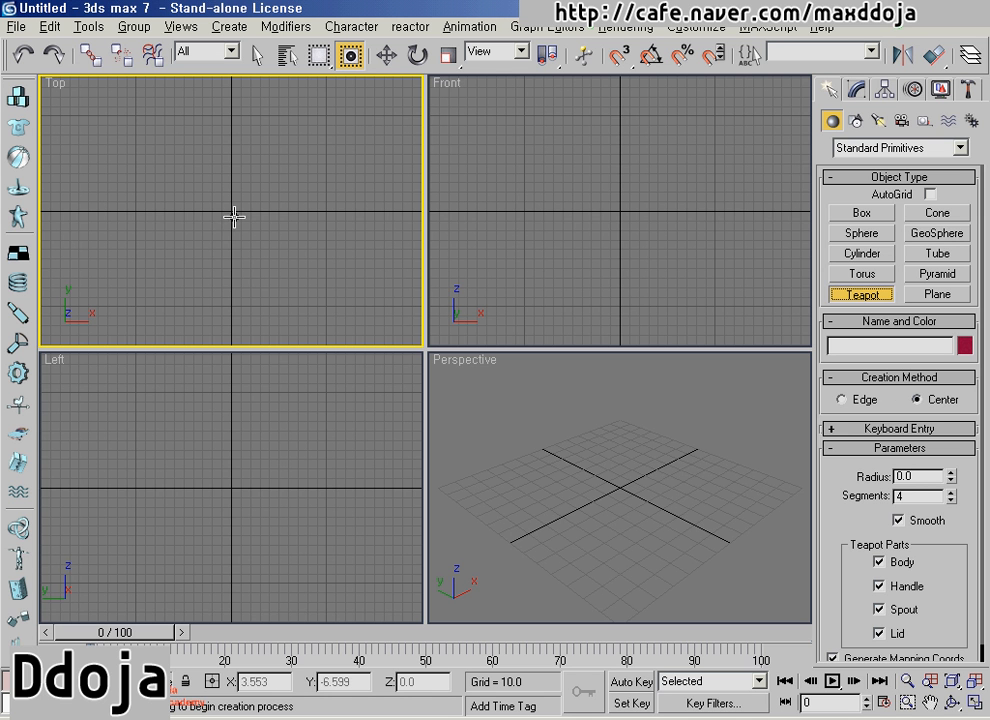
Create a teapot with a radius of about 47 centred on the origin in the Top viewport and end the Teapot tool.
left_click_drag(232, 212, 244, 255)
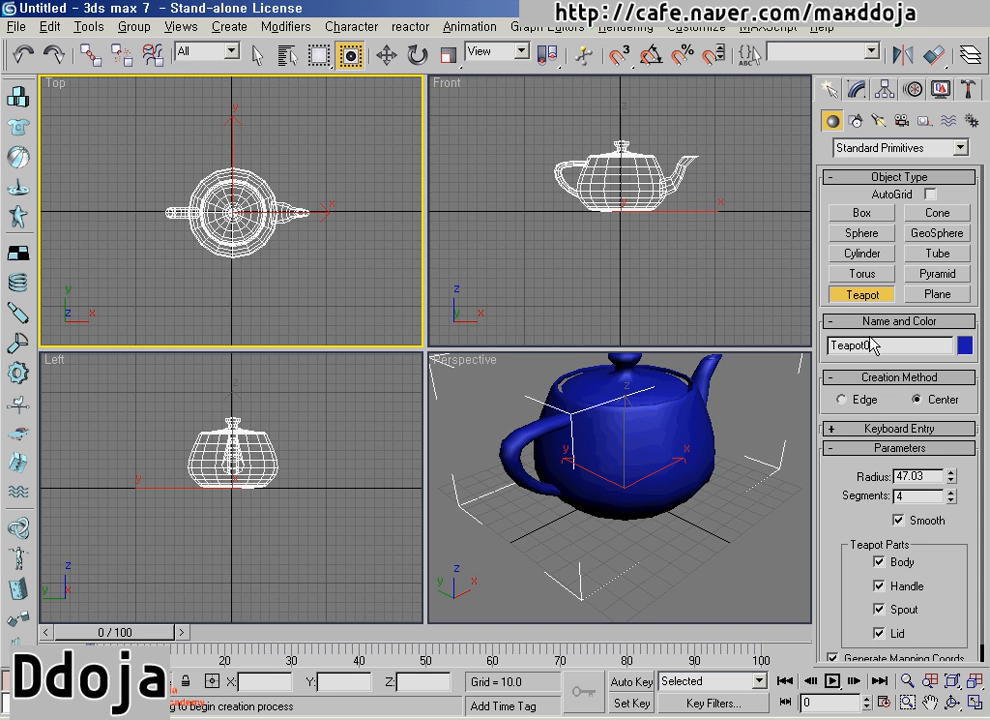
right_click(292, 316)
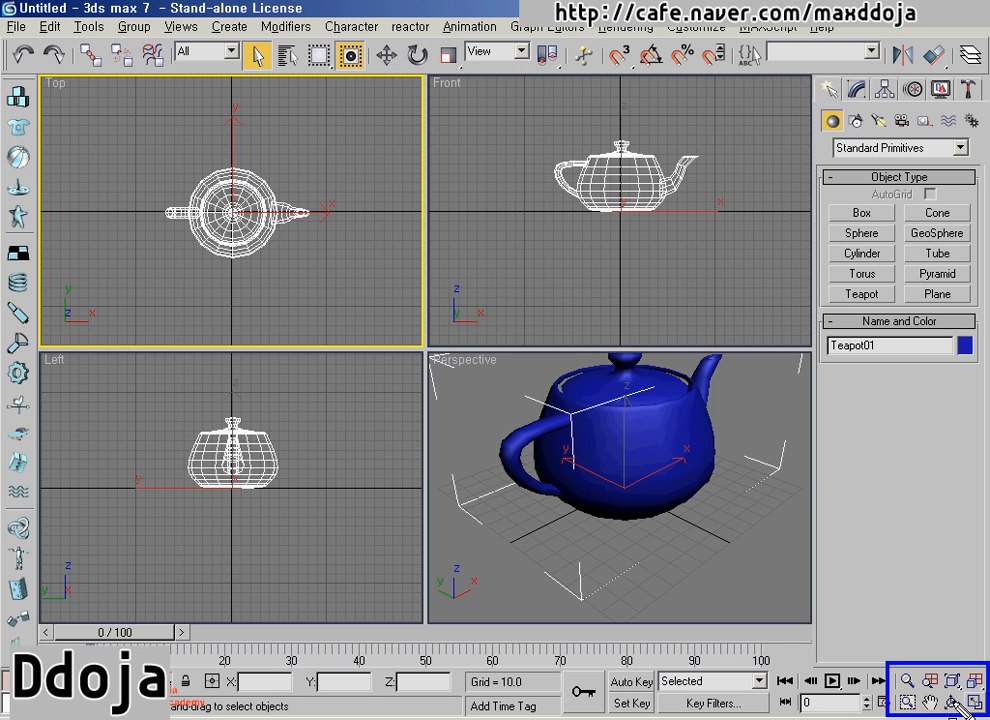
Zoom the Top, Front, Left and Perspective viewports one at a time with the Zoom tool: out in Top, slightly in for Perspective.
left_click(907, 681)
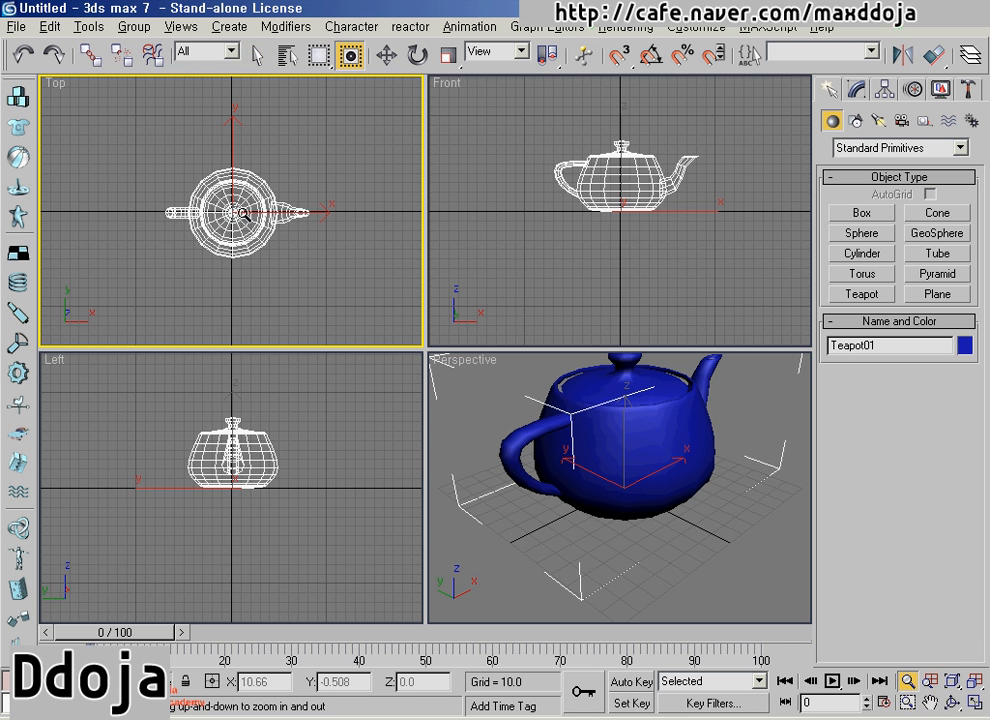
left_click_drag(237, 212, 236, 240)
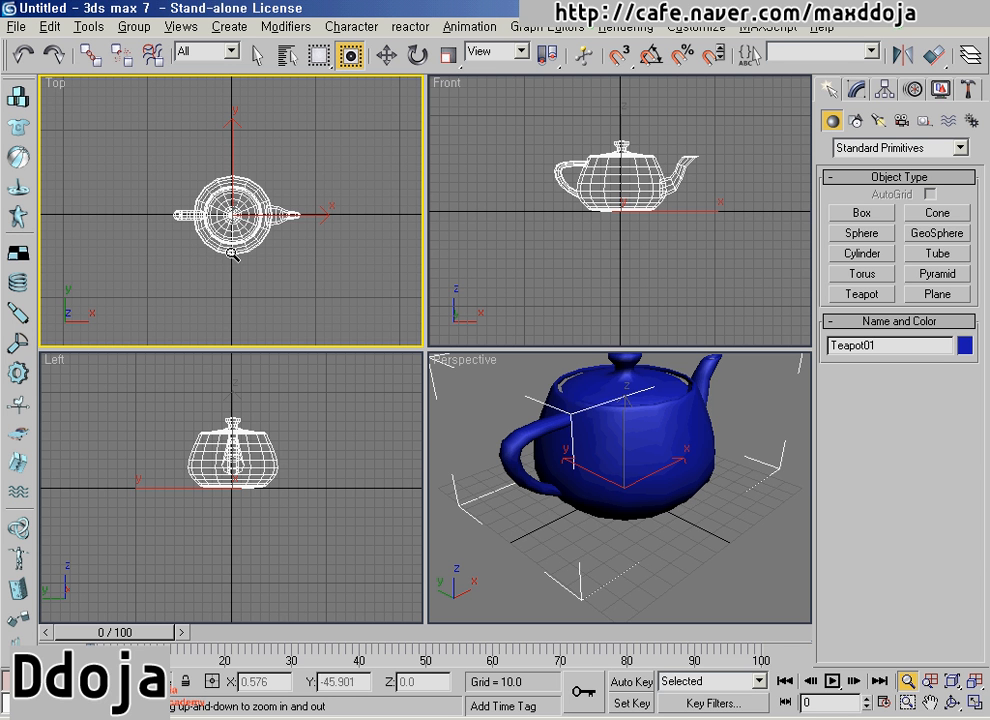
mouse_move(233, 238)
left_mouse_down()
mouse_move(230, 135)
mouse_move(236, 262)
left_mouse_up()
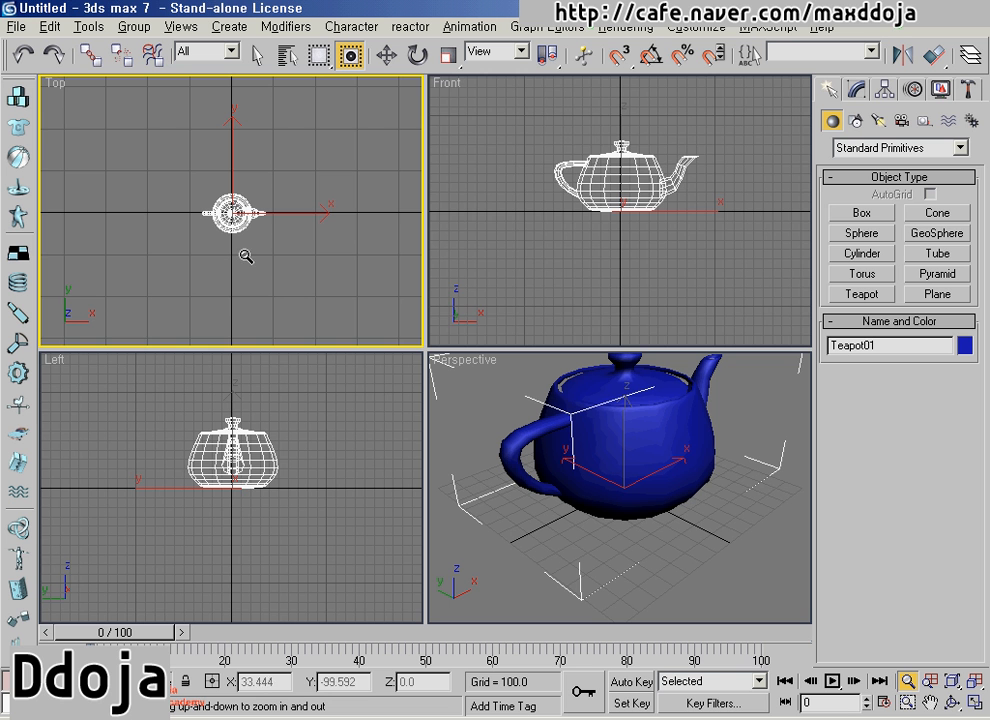
left_click(625, 240)
left_click_drag(625, 240, 577, 265)
left_click_drag(232, 510, 343, 519)
left_click(686, 480)
mouse_move(686, 480)
left_mouse_down()
mouse_move(683, 502)
mouse_move(683, 420)
mouse_move(674, 464)
left_mouse_up()
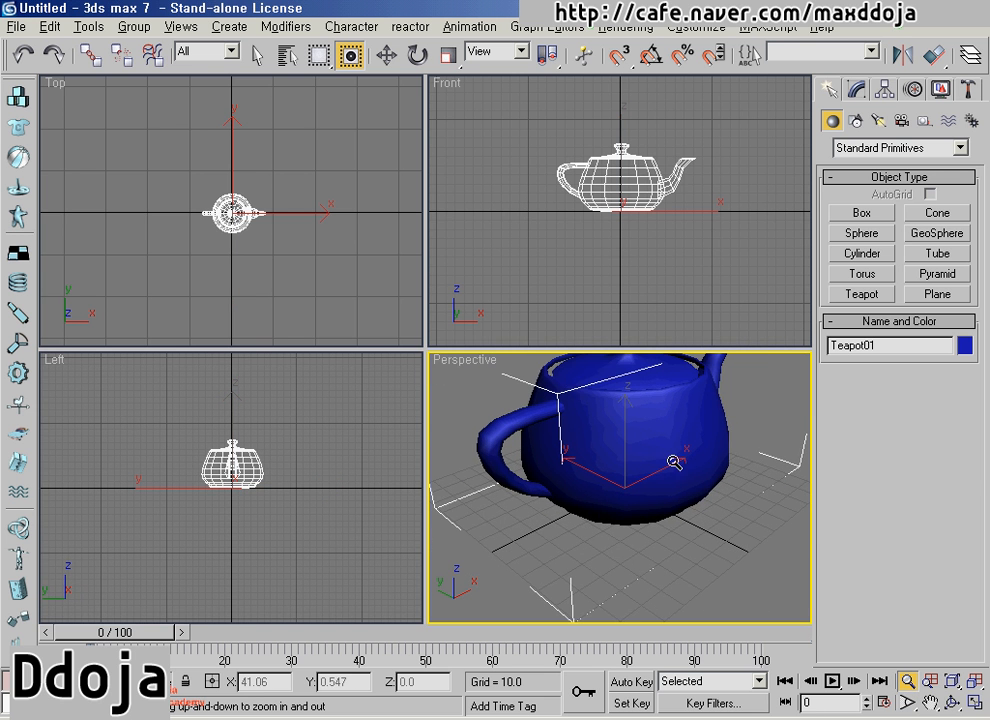
Zoom all four viewports out and in together with Zoom All, starting from different viewports, and leave the tool with Top active.
left_click(930, 684)
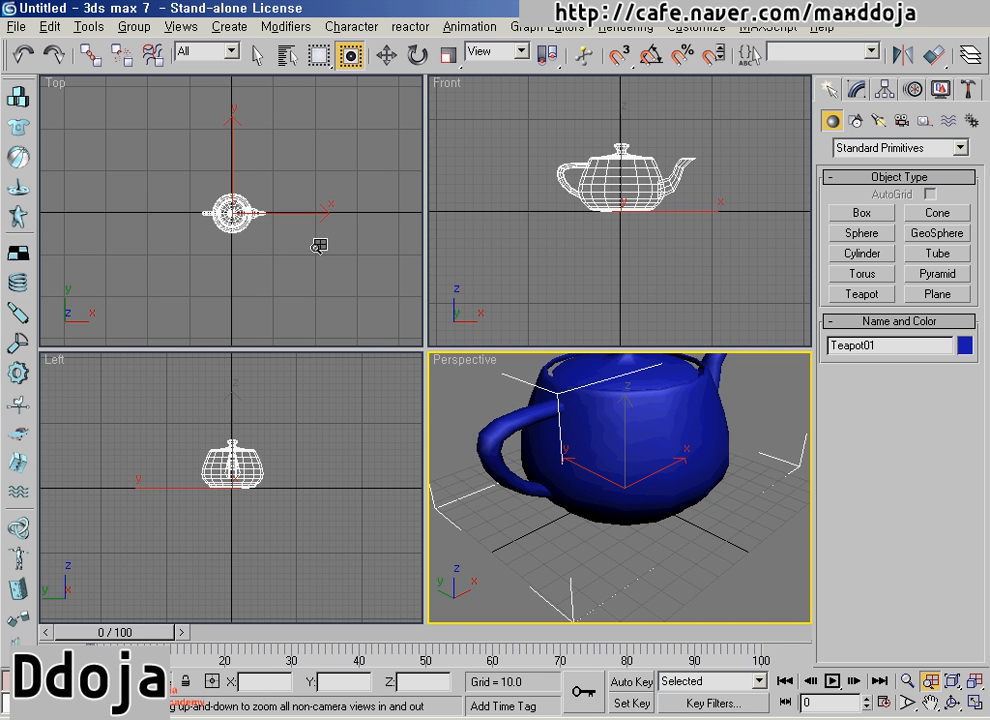
mouse_move(264, 238)
left_mouse_down()
mouse_move(261, 166)
mouse_move(261, 265)
mouse_move(263, 177)
mouse_move(263, 252)
left_mouse_up()
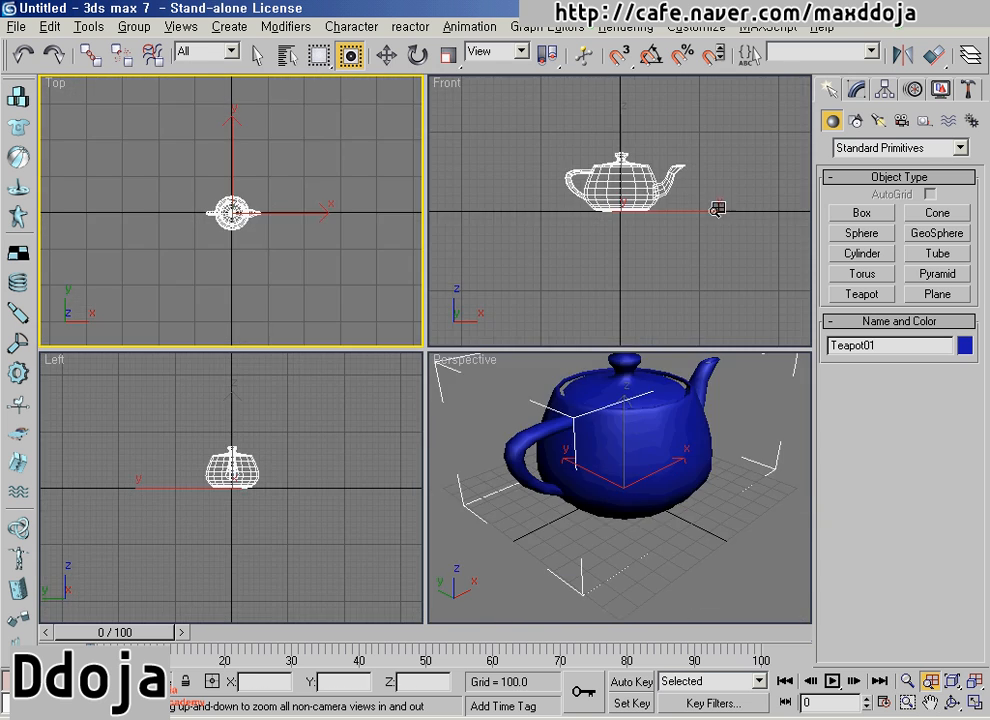
left_click_drag(655, 240, 645, 180)
left_click_drag(241, 265, 312, 276)
mouse_move(641, 409)
left_mouse_down()
mouse_move(639, 475)
mouse_move(637, 414)
left_mouse_up()
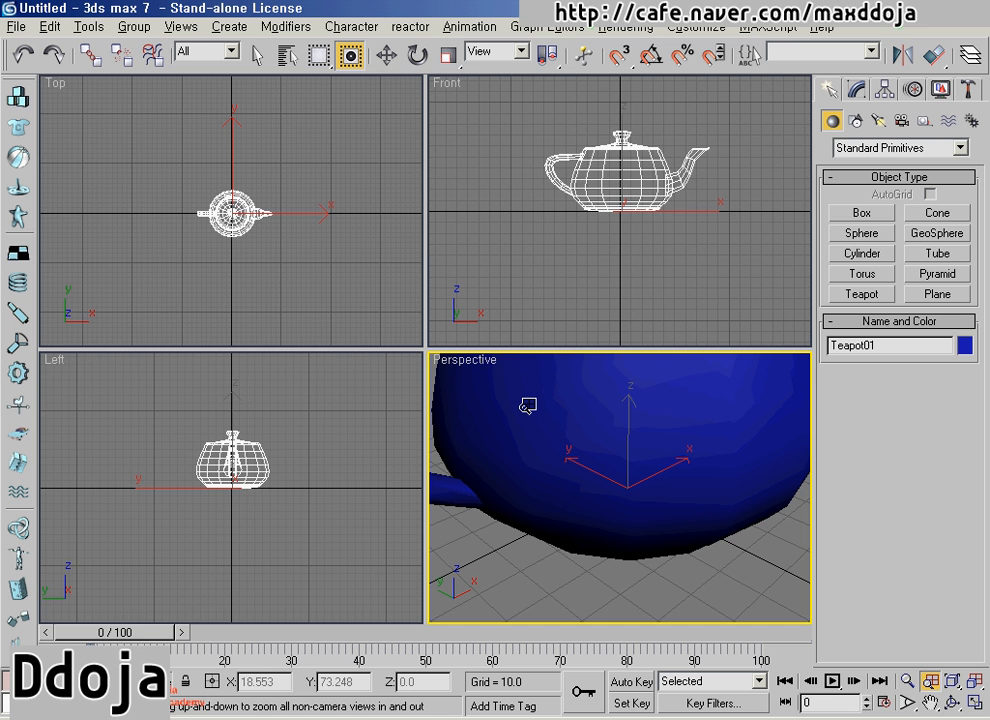
right_click(311, 293)
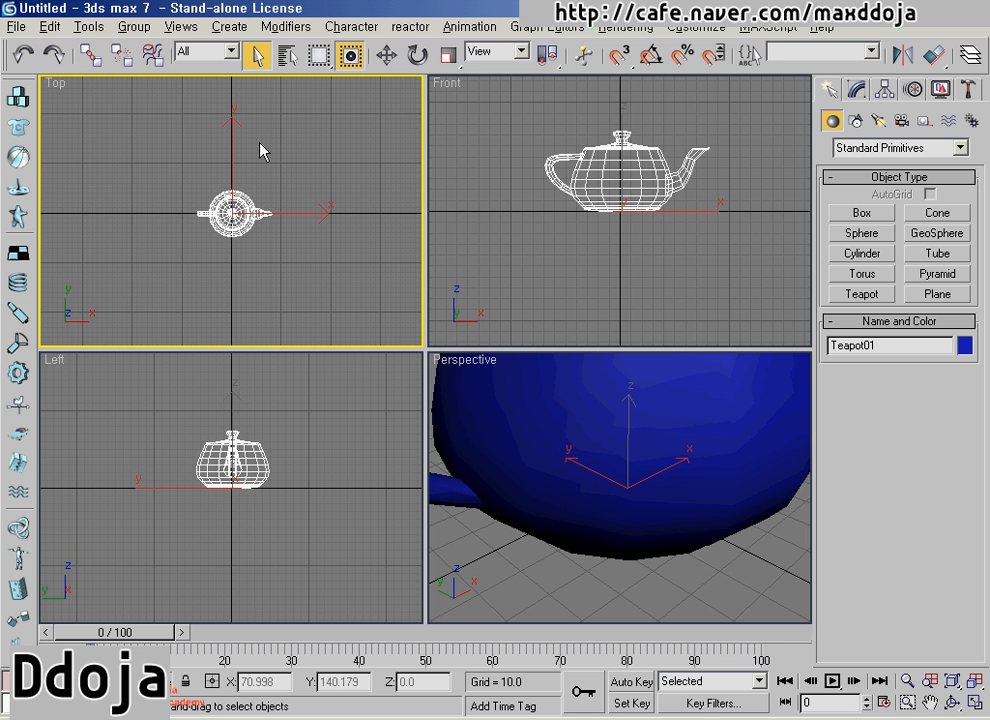
Switch between the Front, Left and Top viewports, ending with Front active, and fit the teapot in the Front viewport with Zoom Extents.
left_click(526, 250)
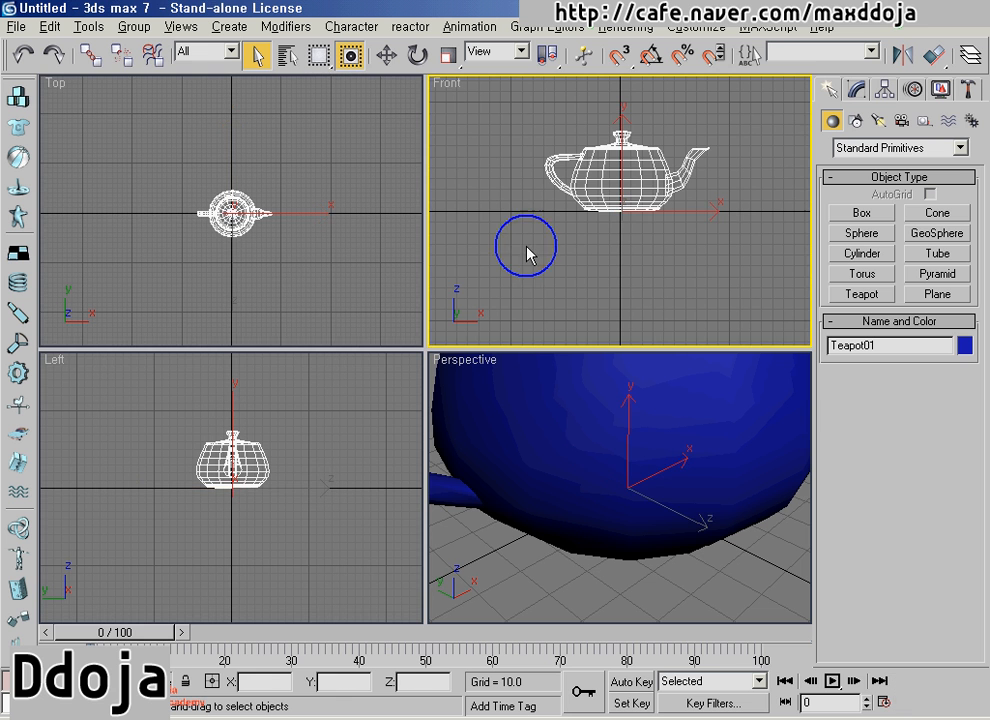
left_click(316, 466)
right_click(310, 280)
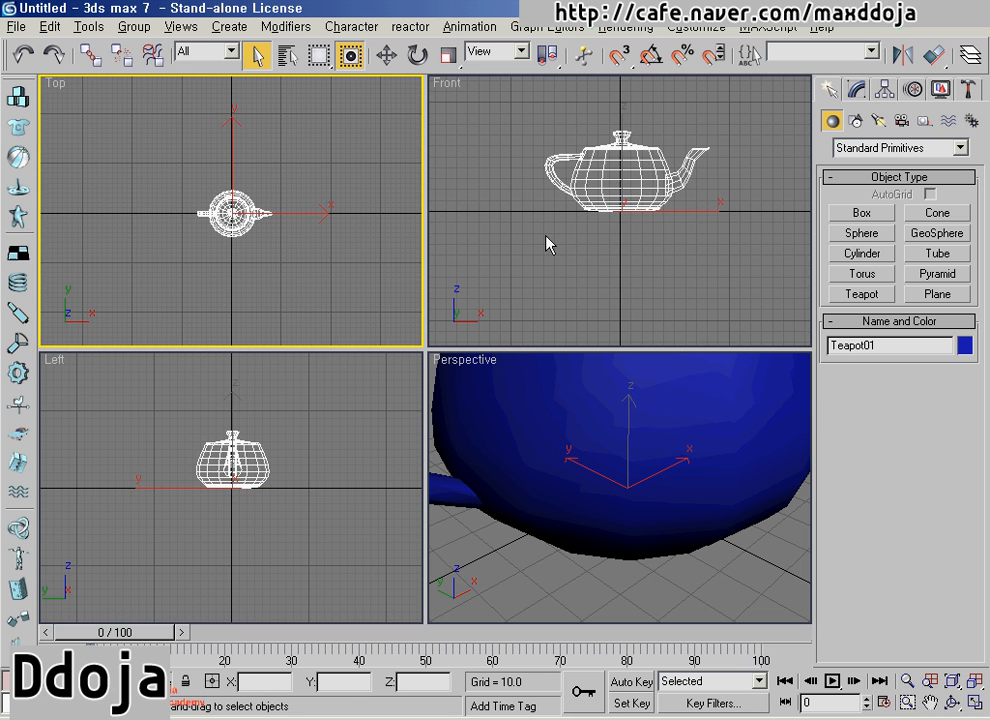
right_click(563, 243)
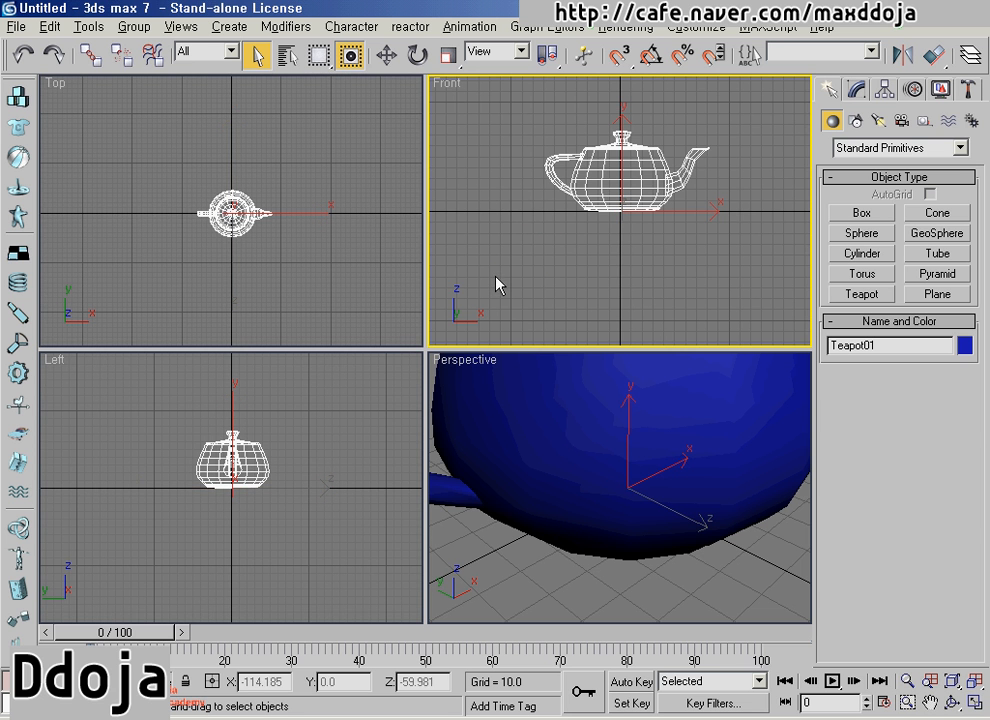
left_click(953, 686)
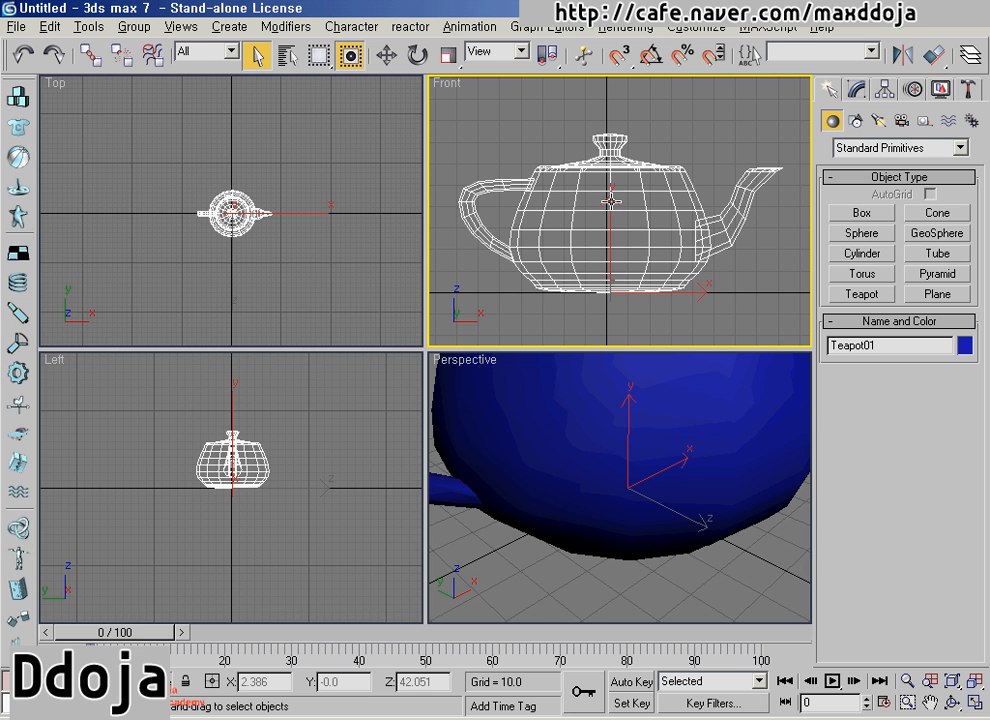
Make the viewports active in turn, ending with Left, and fit the teapot in all four viewports with Zoom Extents All.
right_click(274, 497)
right_click(575, 471)
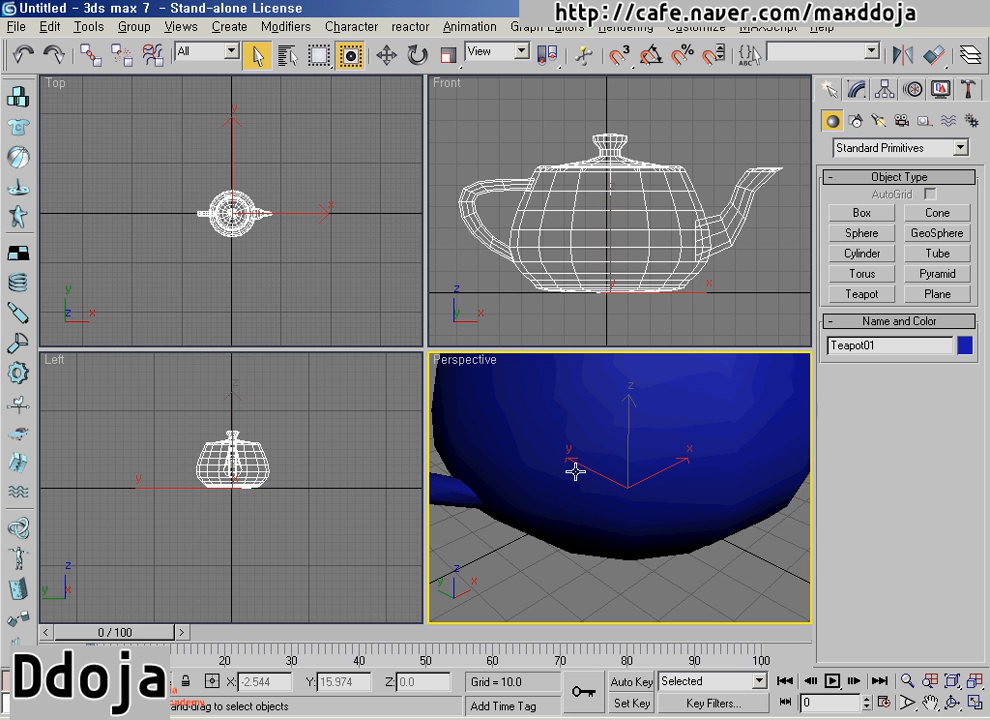
right_click(520, 260)
right_click(312, 206)
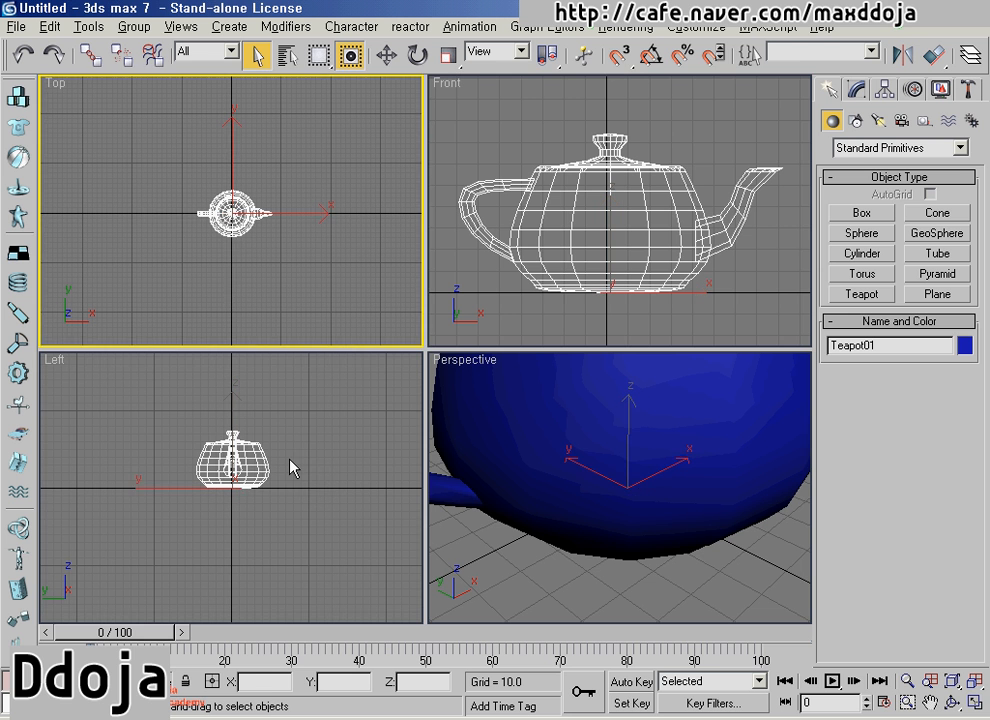
right_click(290, 466)
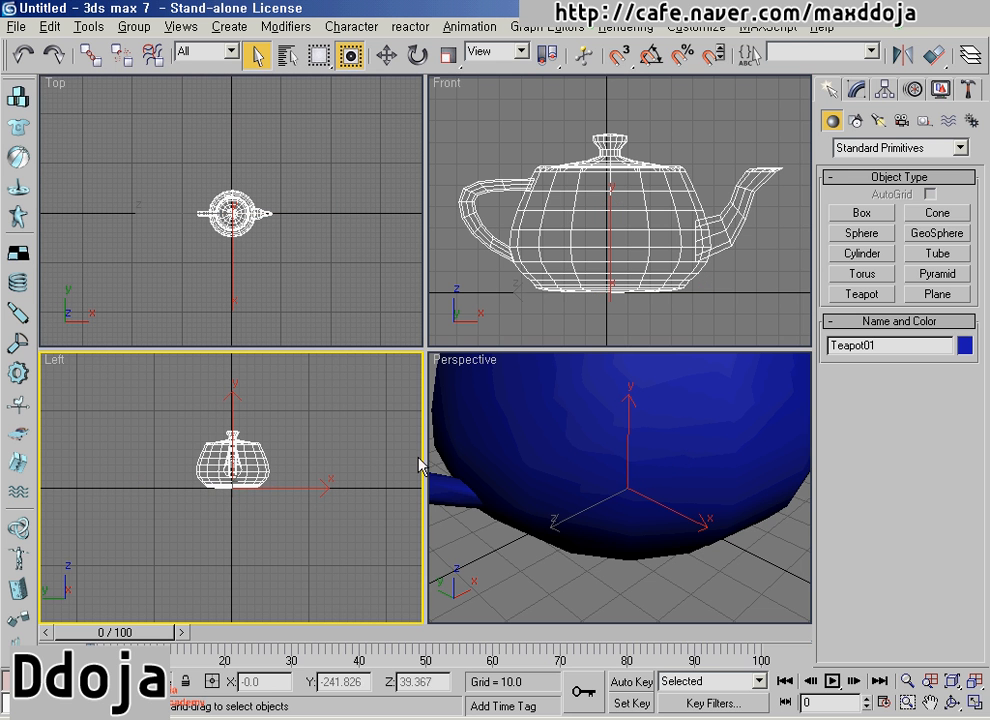
left_click(975, 681)
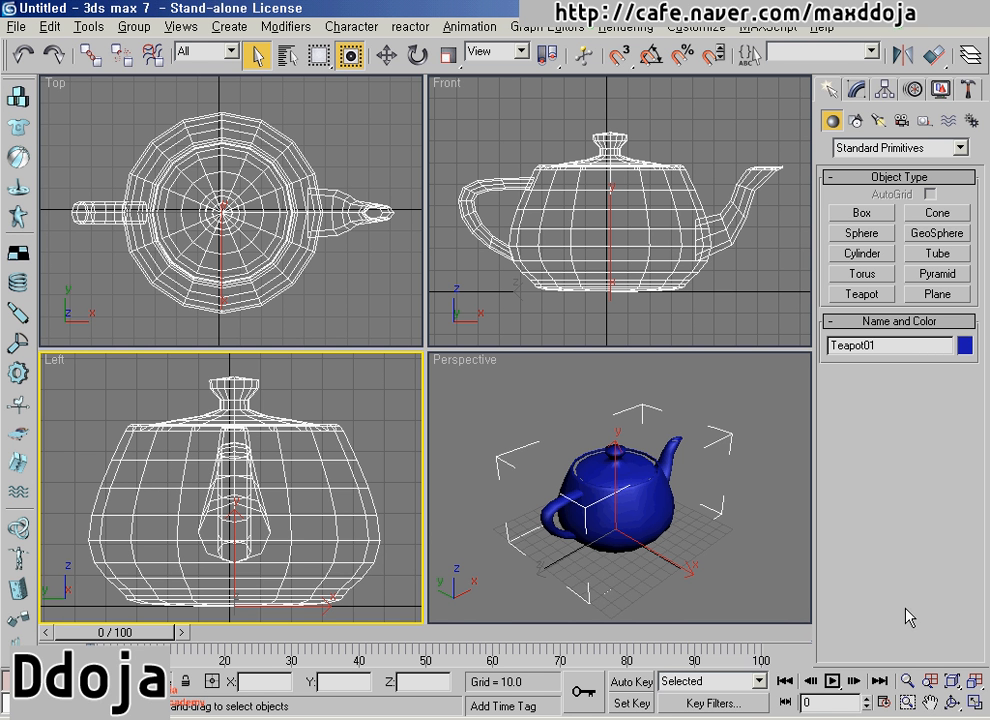
Magnify the tip of the teapot's spout in the Top and Front viewports with Region Zoom.
left_click(908, 704)
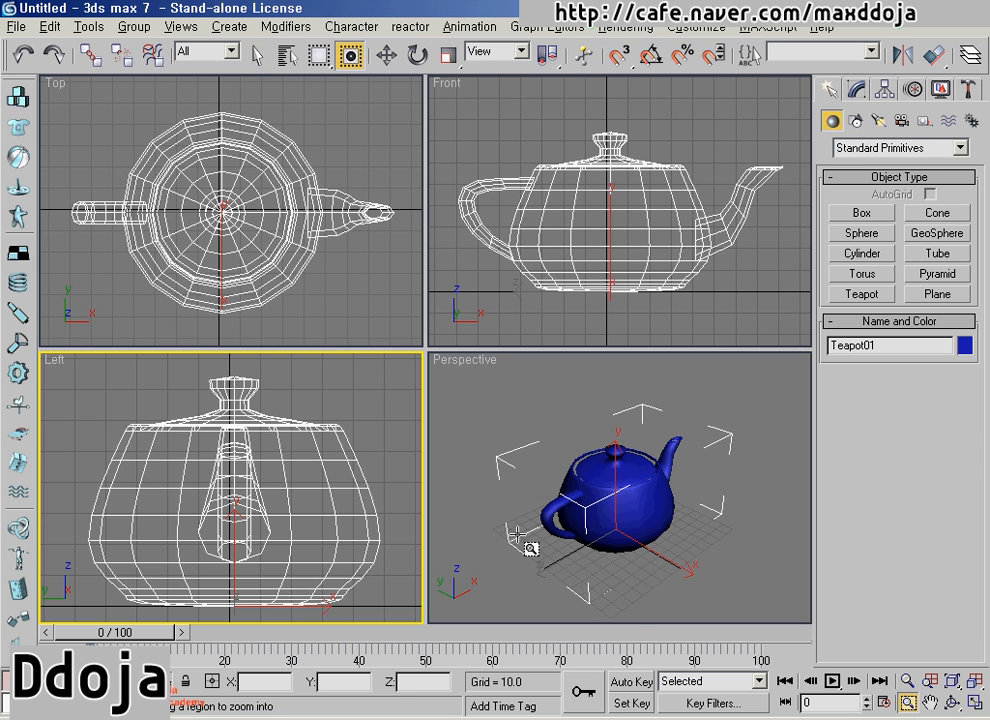
middle_click_drag(324, 205, 239, 228)
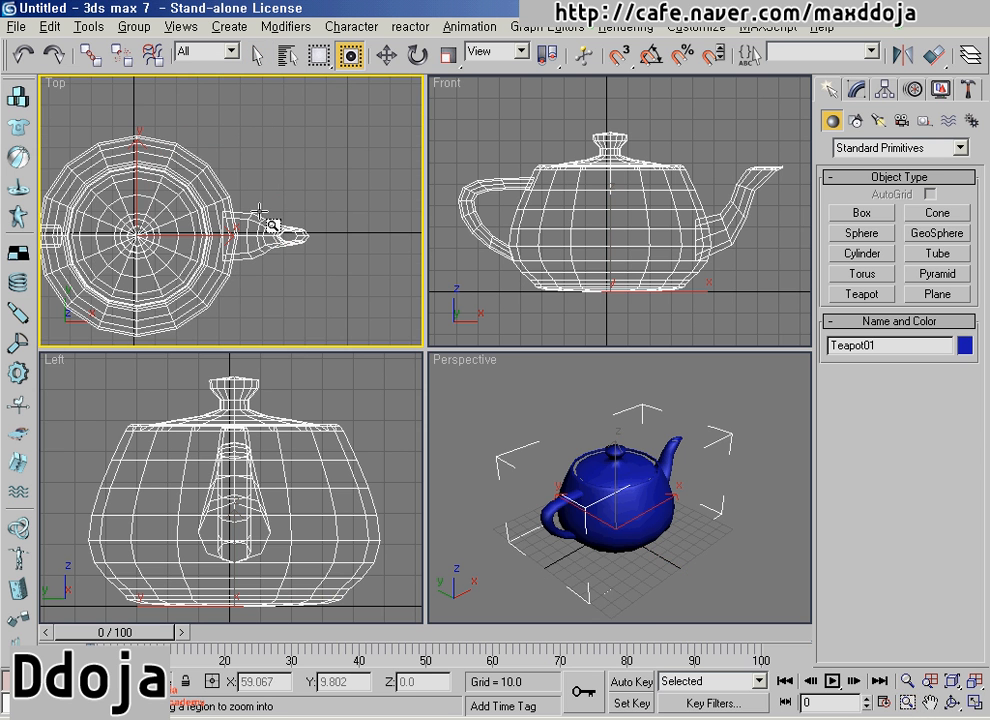
left_click_drag(259, 211, 328, 265)
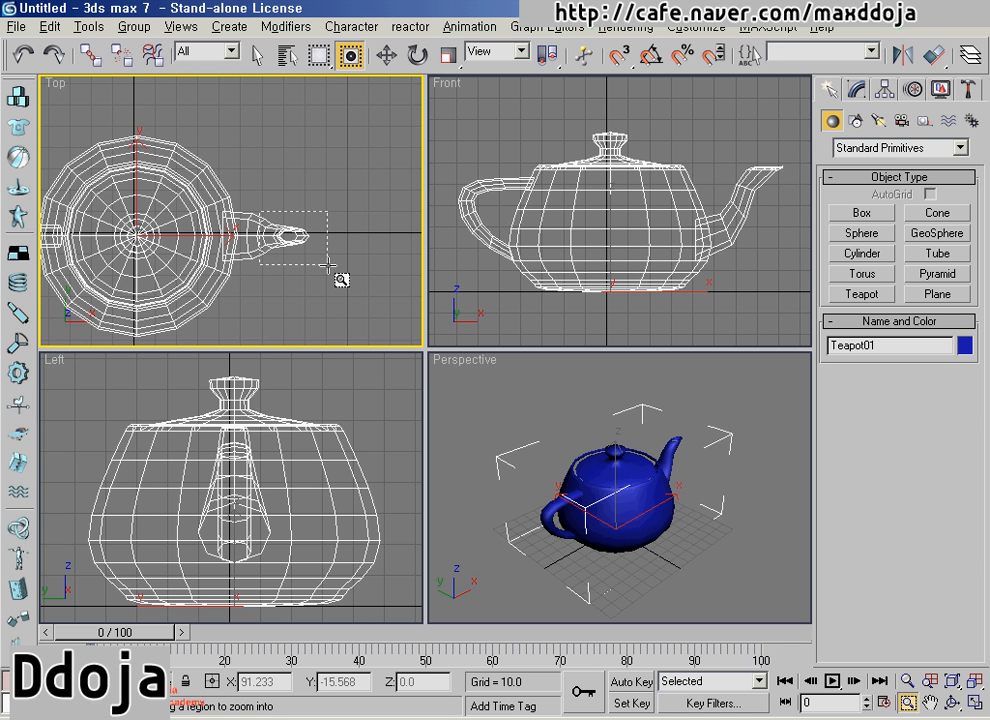
left_click_drag(328, 265, 328, 265)
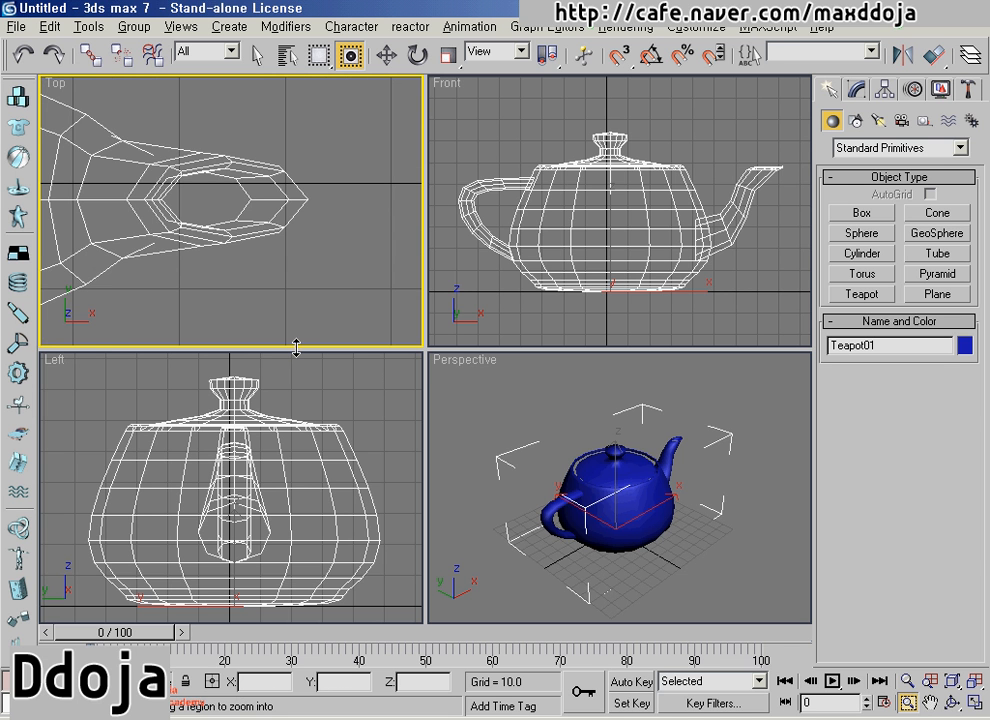
left_click_drag(740, 152, 795, 204)
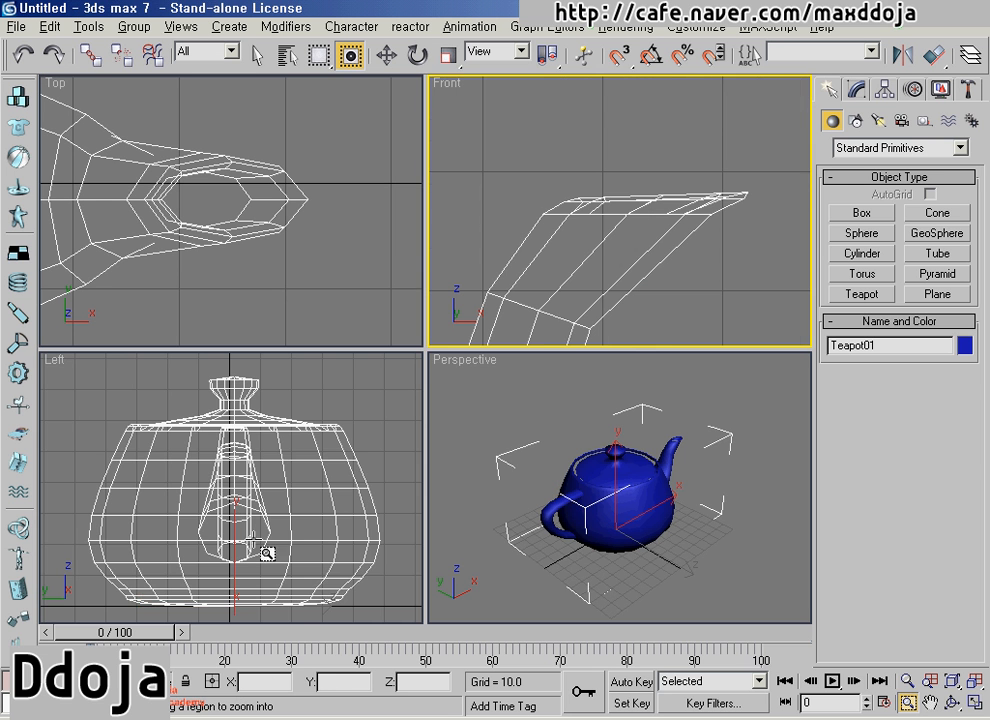